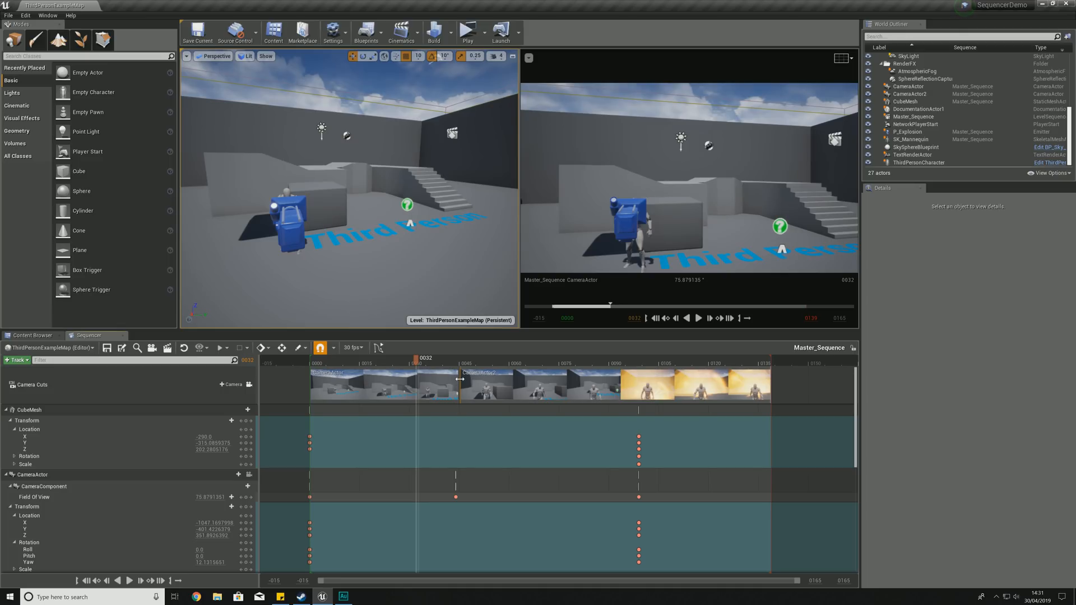
Add a keyframe with value 0 to the Fade track at frame 0
drag(418, 362, 310, 381)
drag(856, 424, 859, 541)
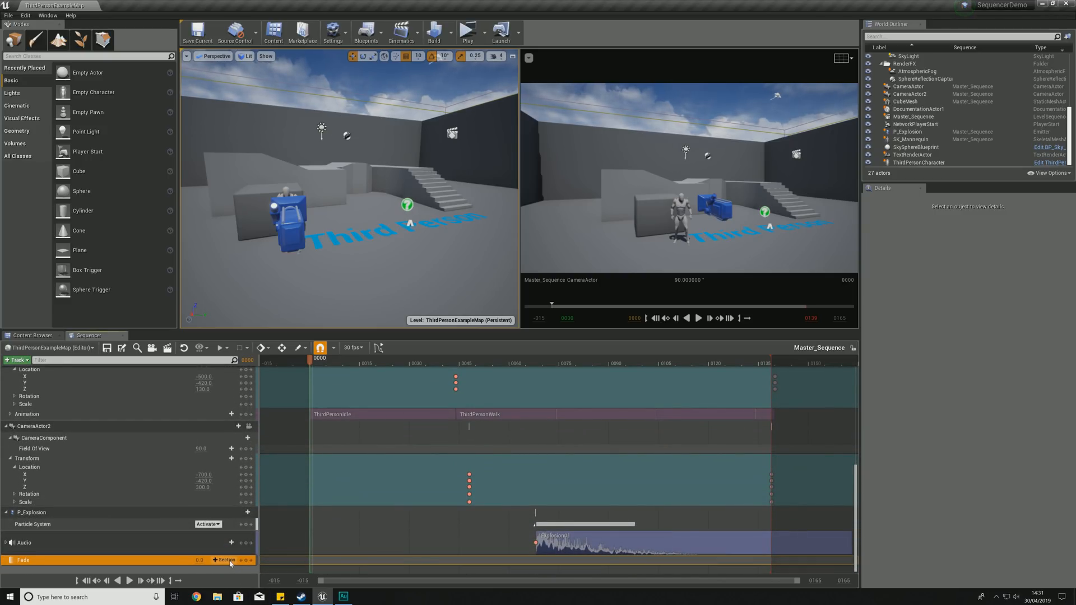
click(247, 561)
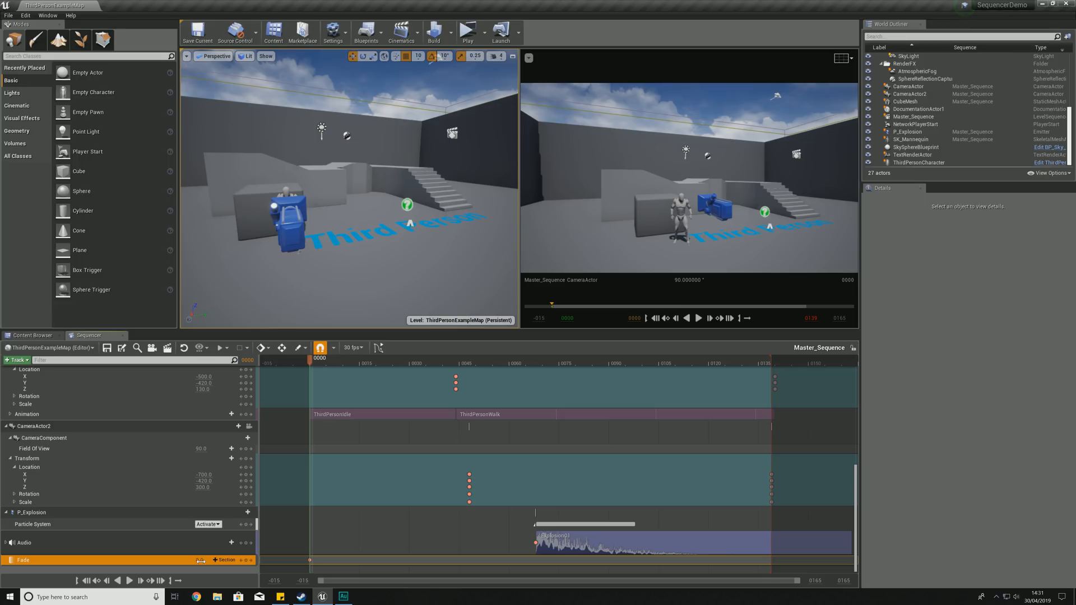
text(1)
key(Return)
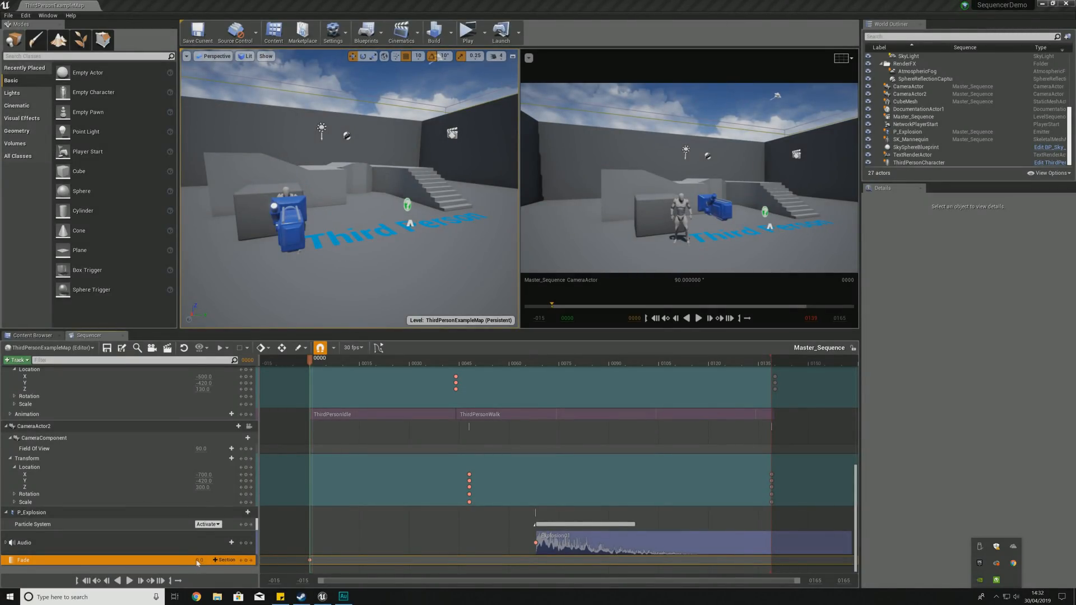
click(197, 562)
Keyframe the Fade track at 0 on frame 34 and at 1 on frame 45, and play back the fade-out
drag(312, 363, 425, 406)
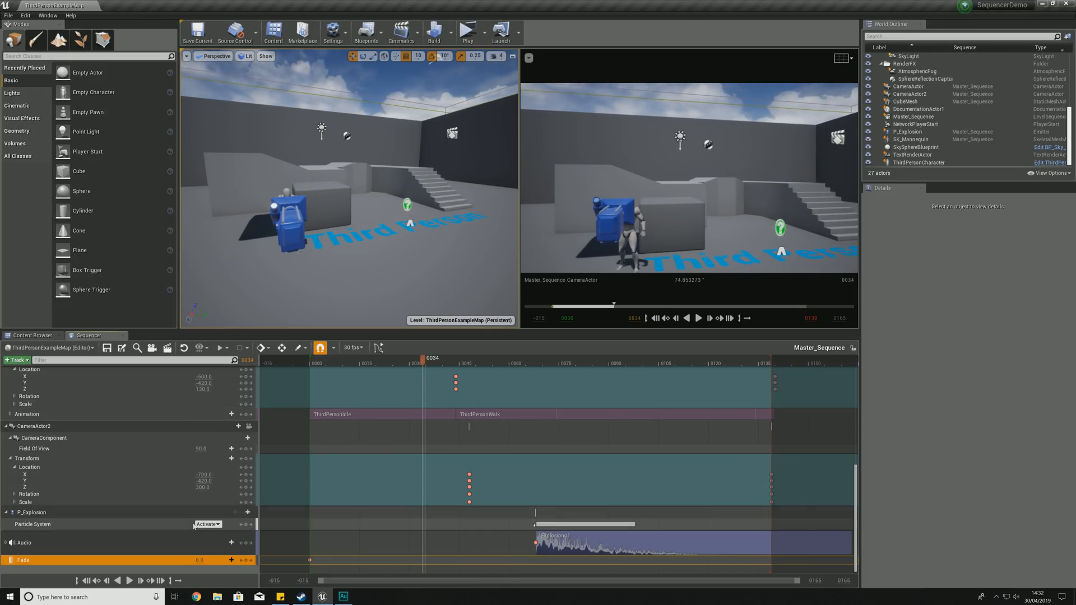
click(238, 561)
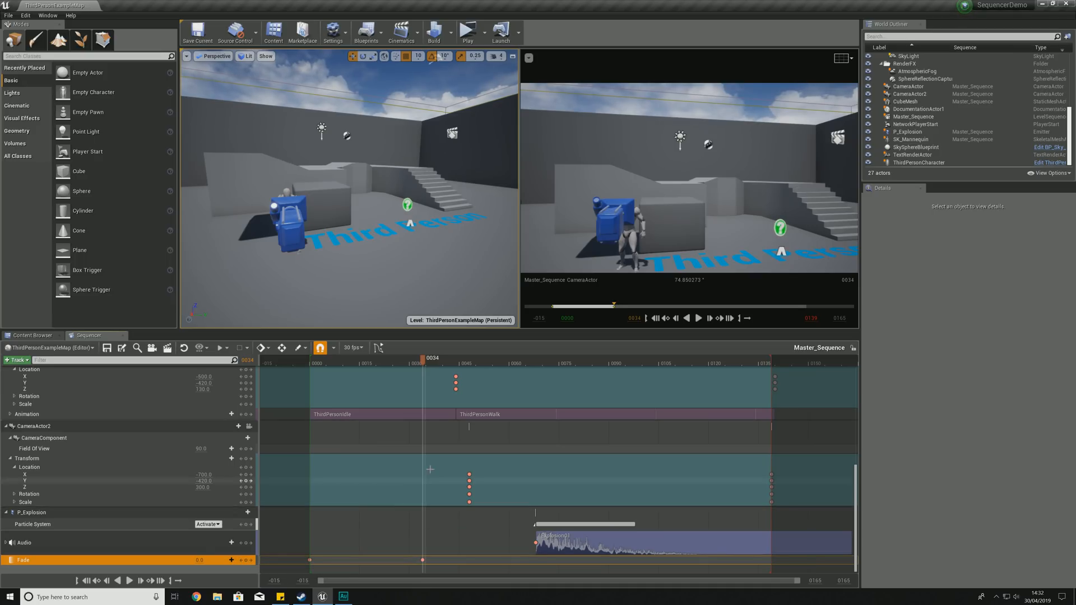
drag(426, 366, 463, 368)
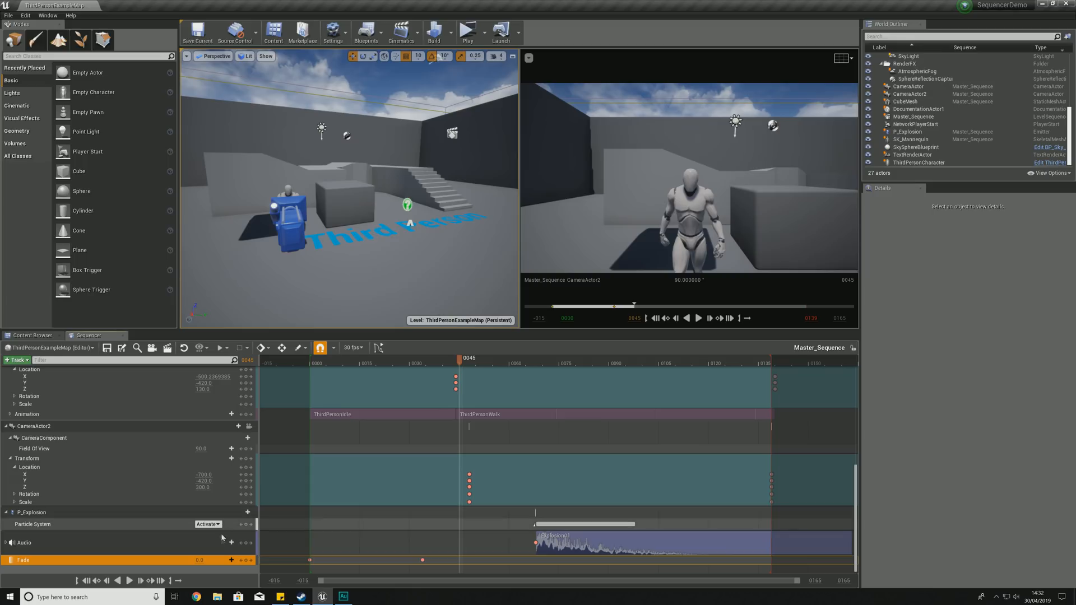
text(1)
key(Return)
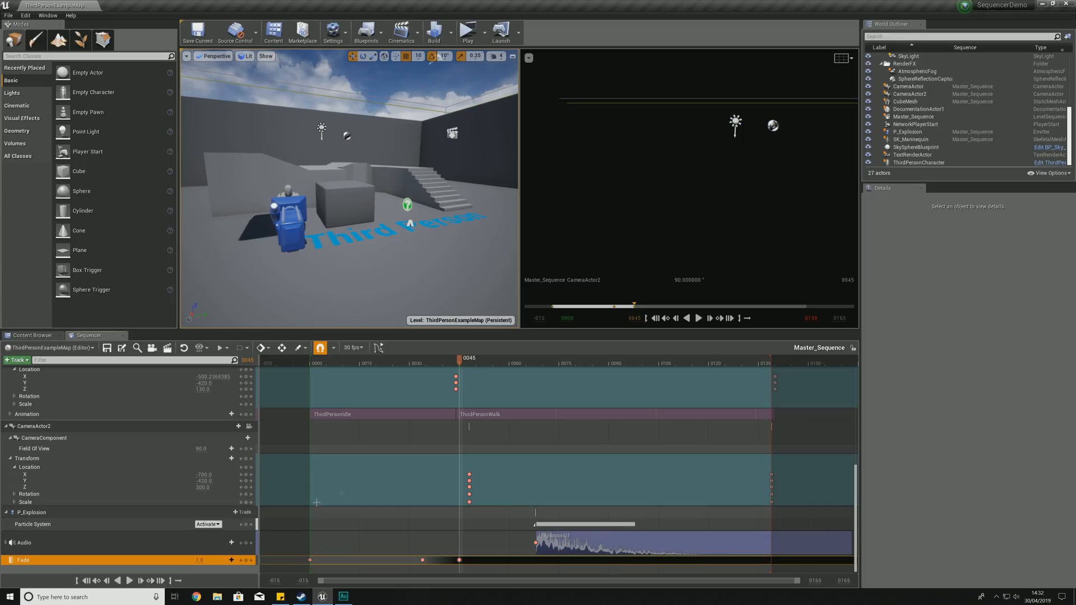
click(698, 318)
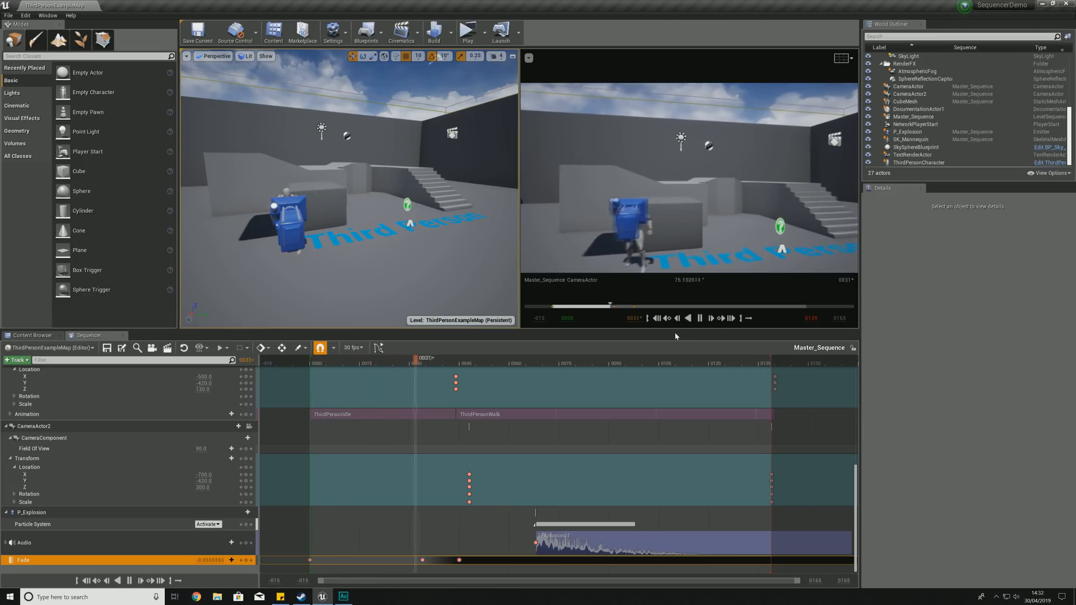
key(space)
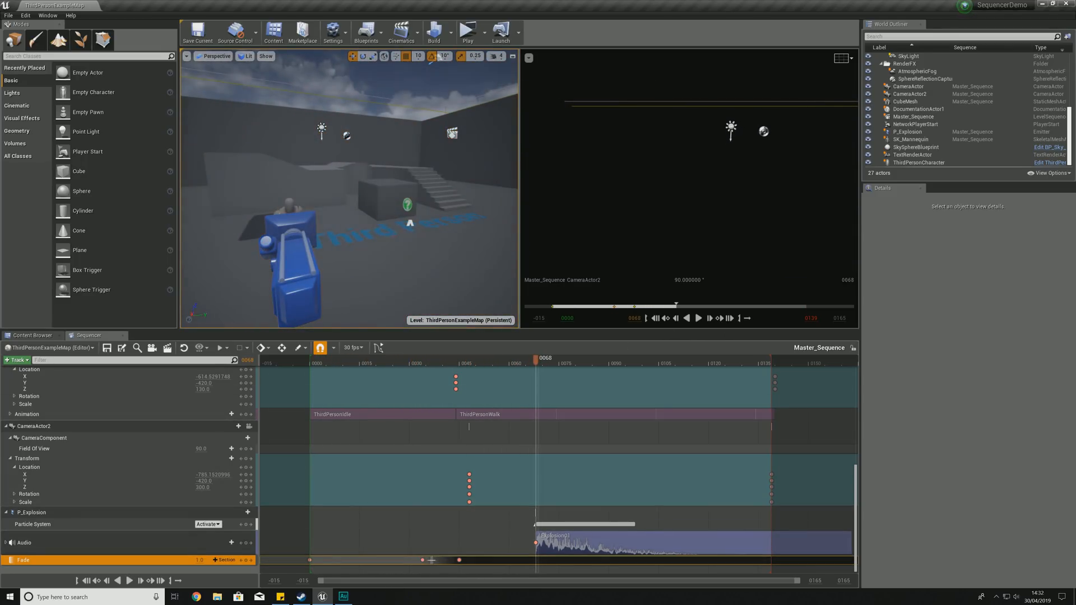
Add a Fade keyframe at frame 54 and set its value to 0
drag(542, 363, 494, 373)
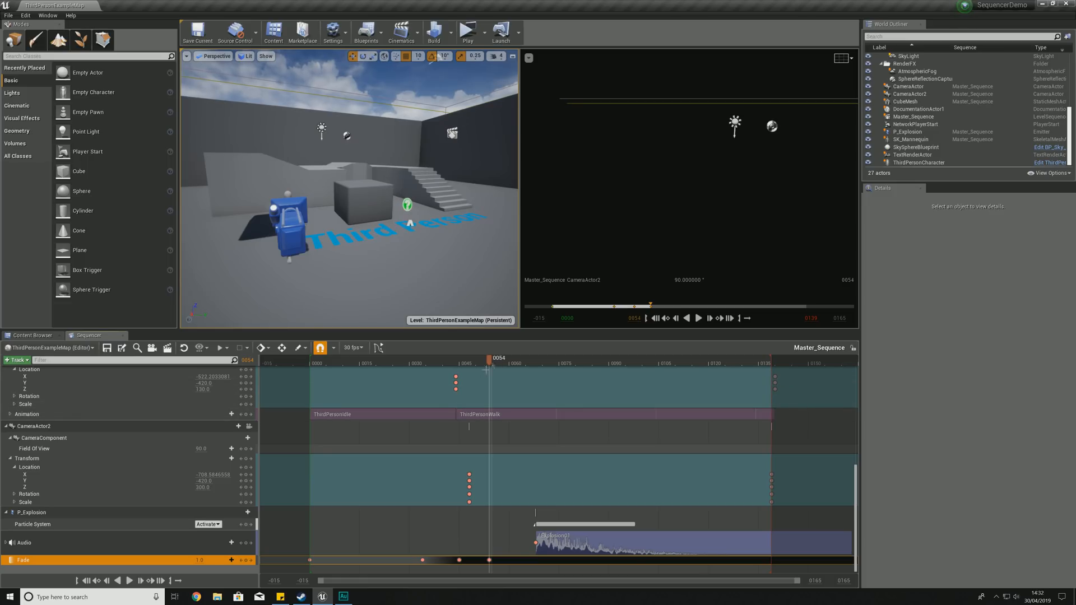
mouse_move(493, 366)
mouse_down()
mouse_move(446, 374)
mouse_move(490, 380)
mouse_up()
click(490, 558)
click(200, 561)
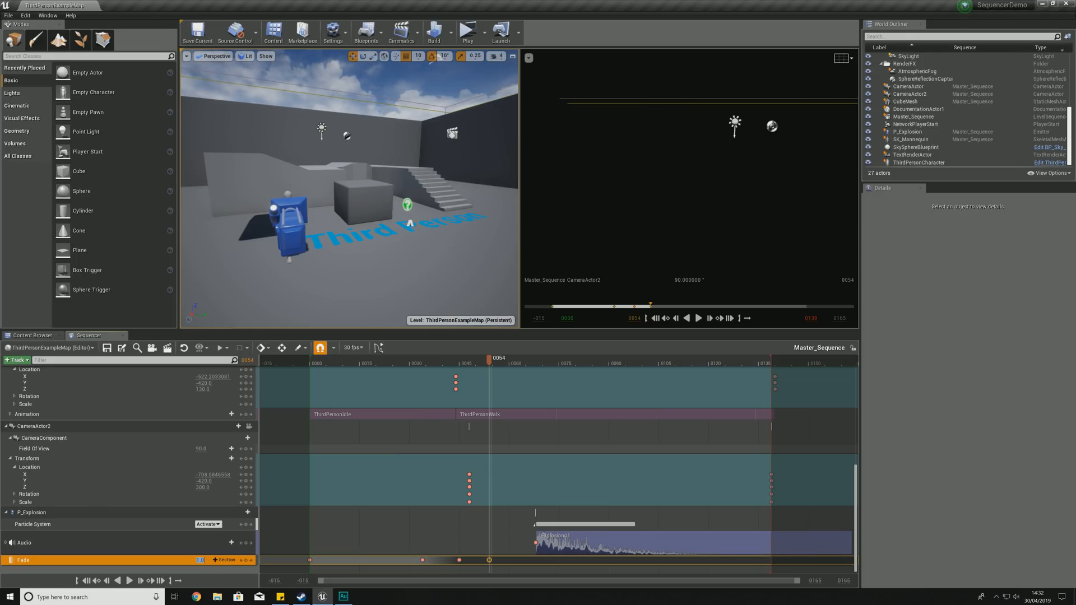
key(Return)
Play Master_Sequence from frame 0 to check the fade at the camera change
drag(493, 365, 312, 370)
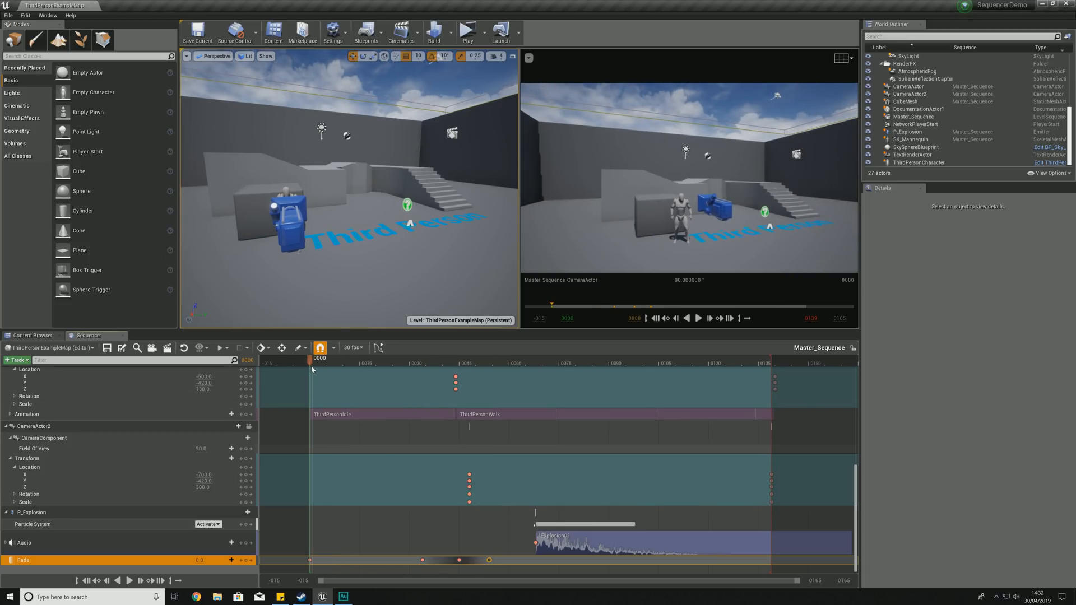
click(700, 322)
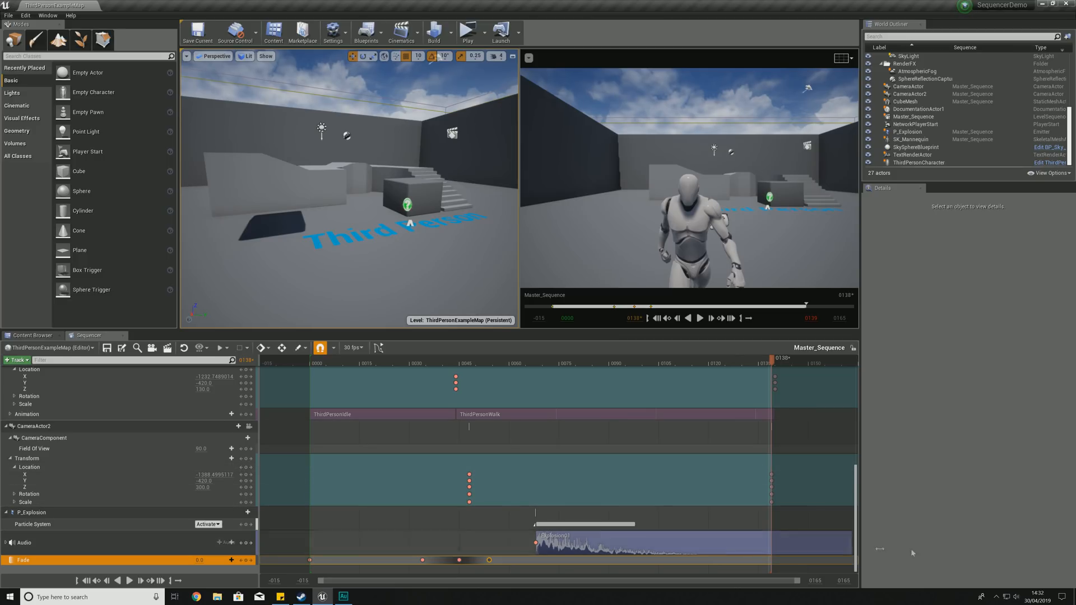
drag(856, 523, 866, 499)
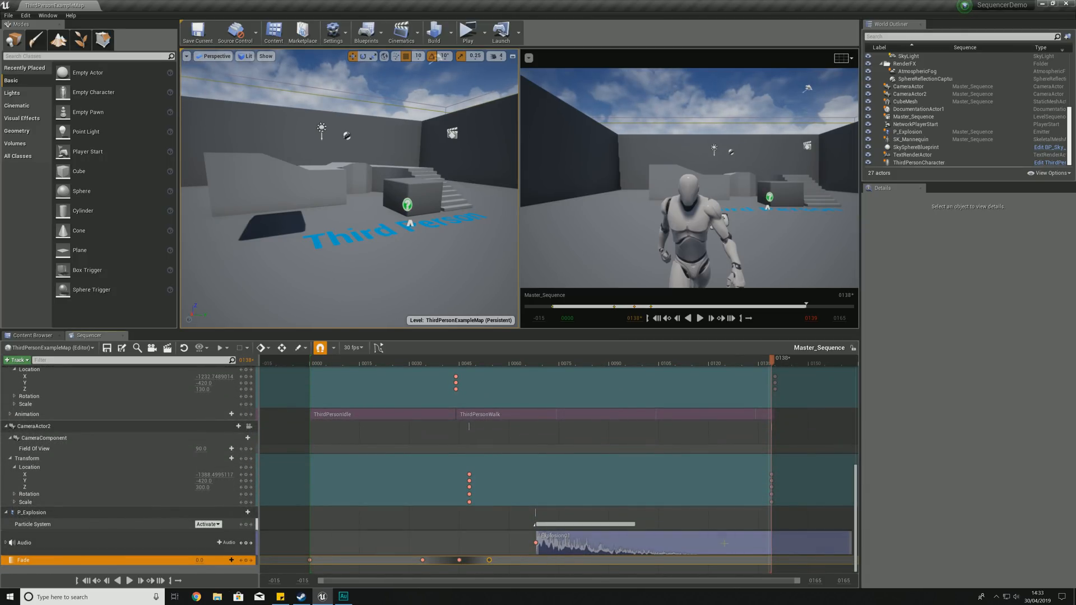
Keyframe the Fade track at 0 on frame 130 and at 1 on frame 139, and play back the ending
drag(774, 362, 745, 364)
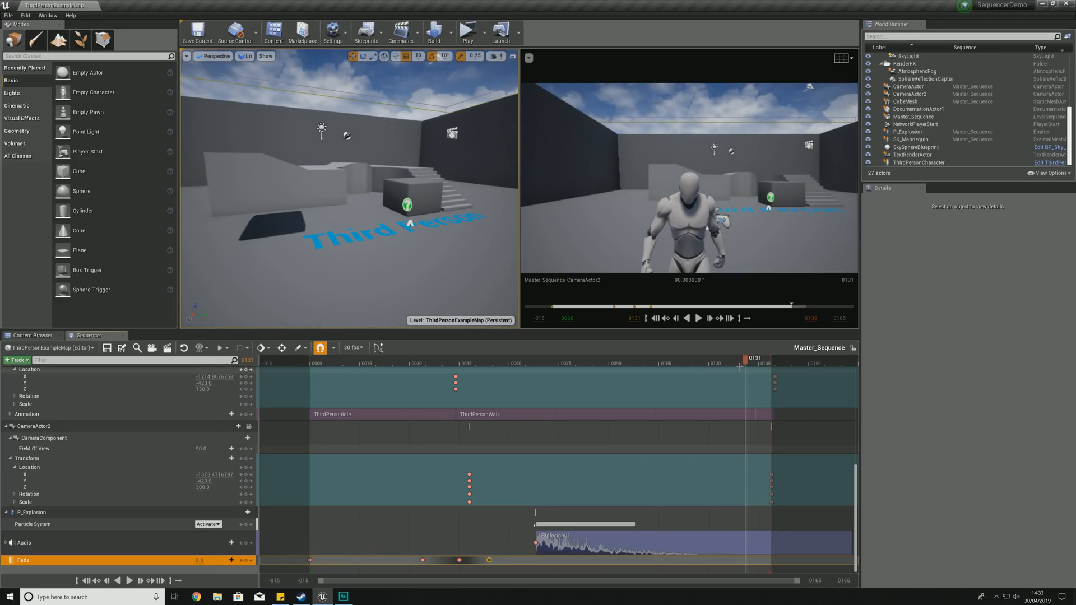
mouse_move(745, 365)
mouse_down()
mouse_move(764, 364)
mouse_move(742, 365)
mouse_up()
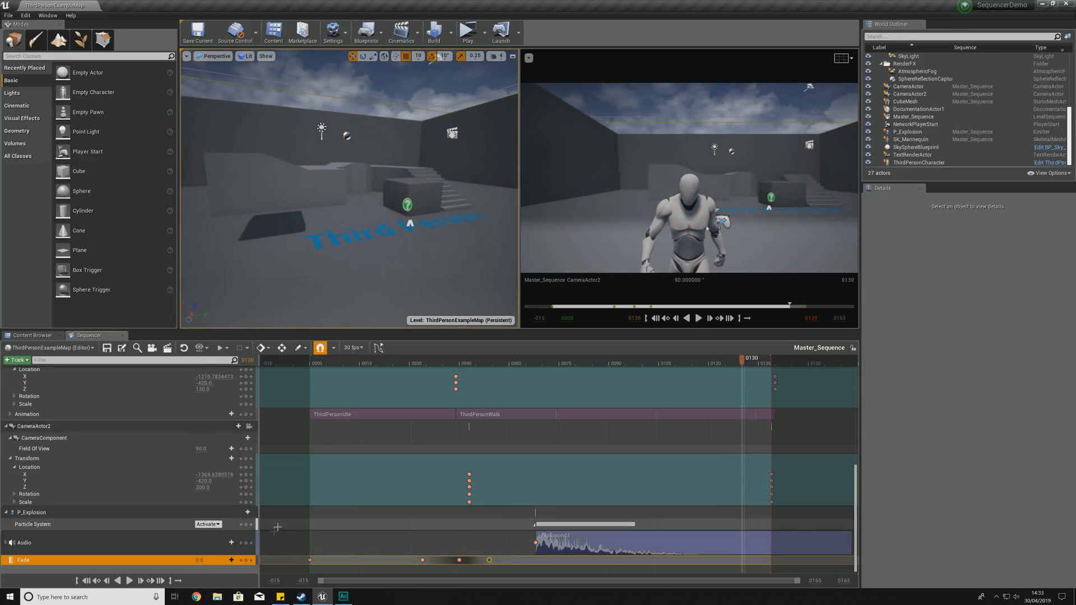
click(247, 560)
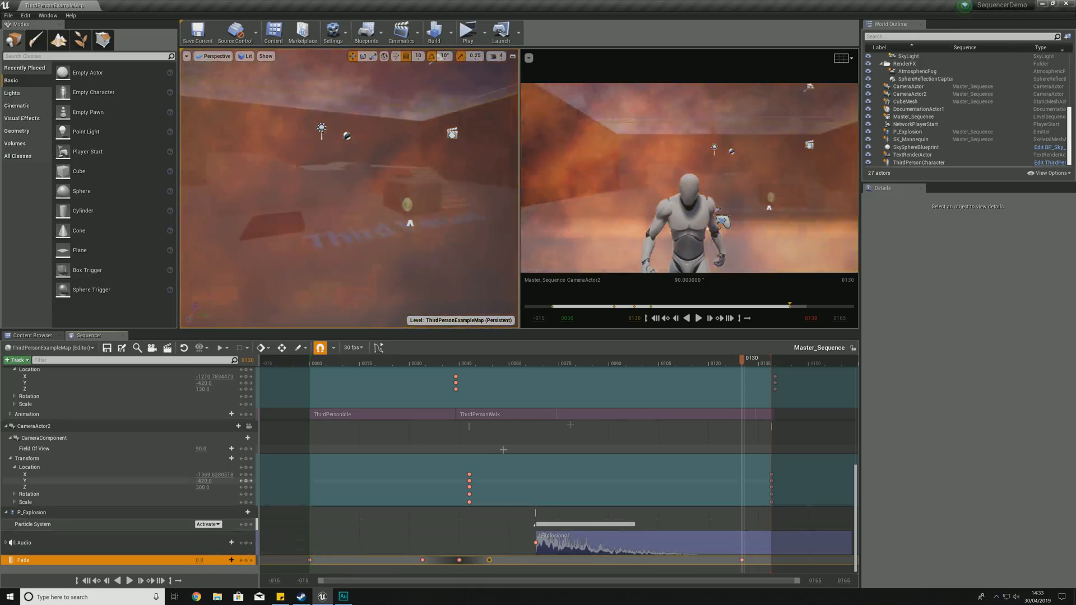
drag(740, 364, 774, 368)
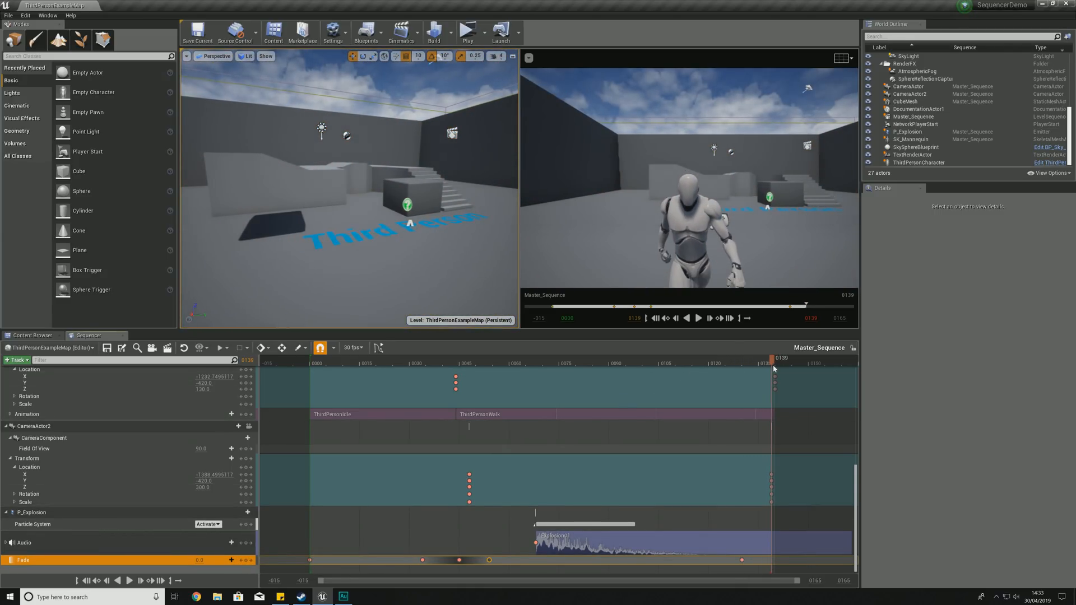
click(246, 560)
click(200, 561)
text(1)
key(Return)
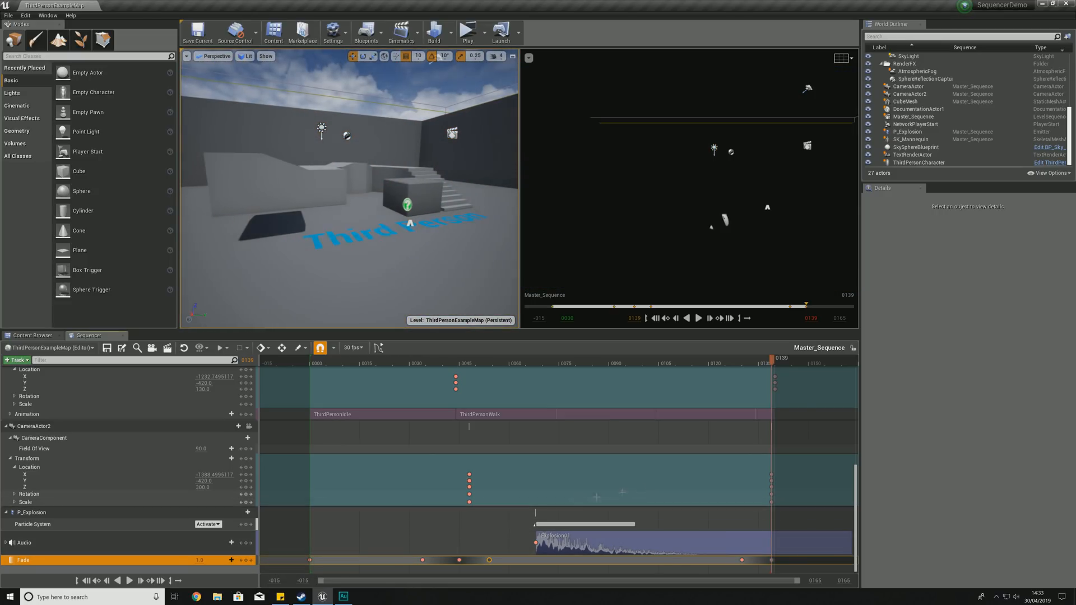
drag(774, 367, 695, 365)
click(701, 321)
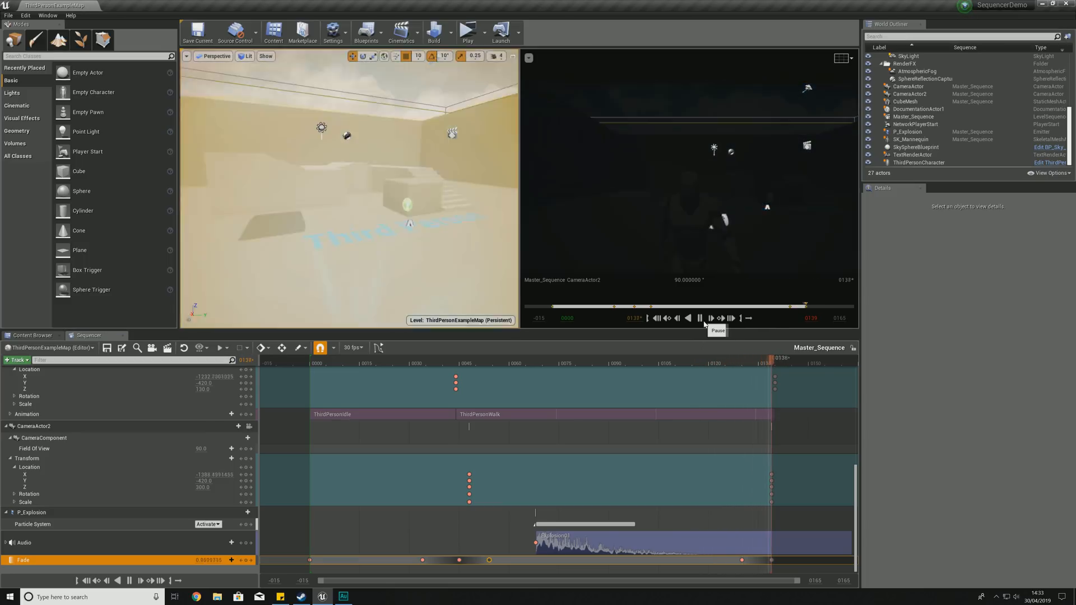
Set the Fade value to 1 at frame 0 and add a keyframe with value 0 at frame 6
drag(771, 369, 314, 381)
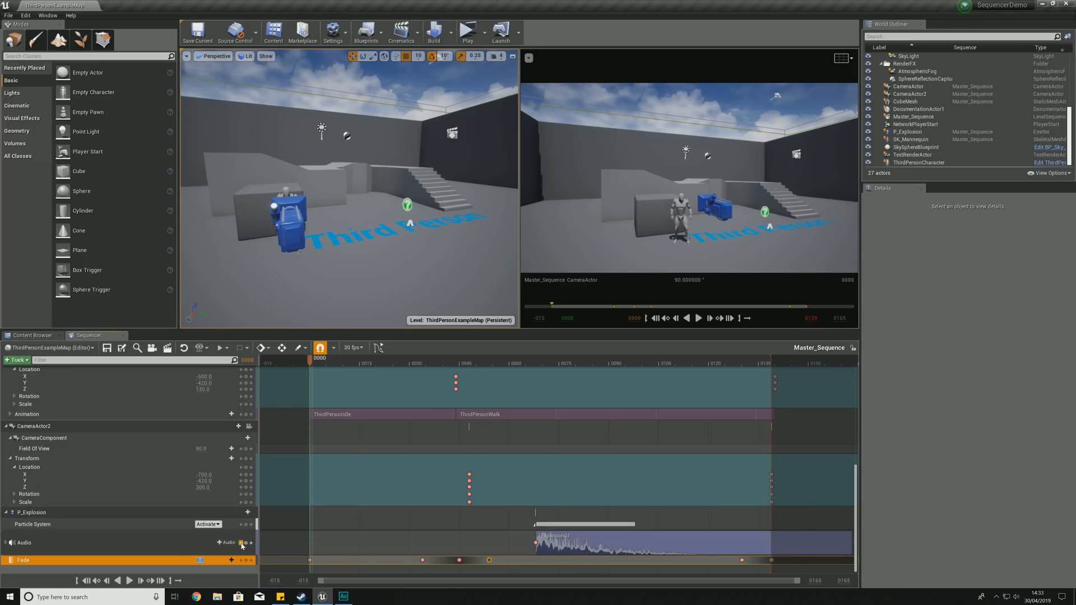
text(1)
key(Return)
drag(319, 365, 329, 366)
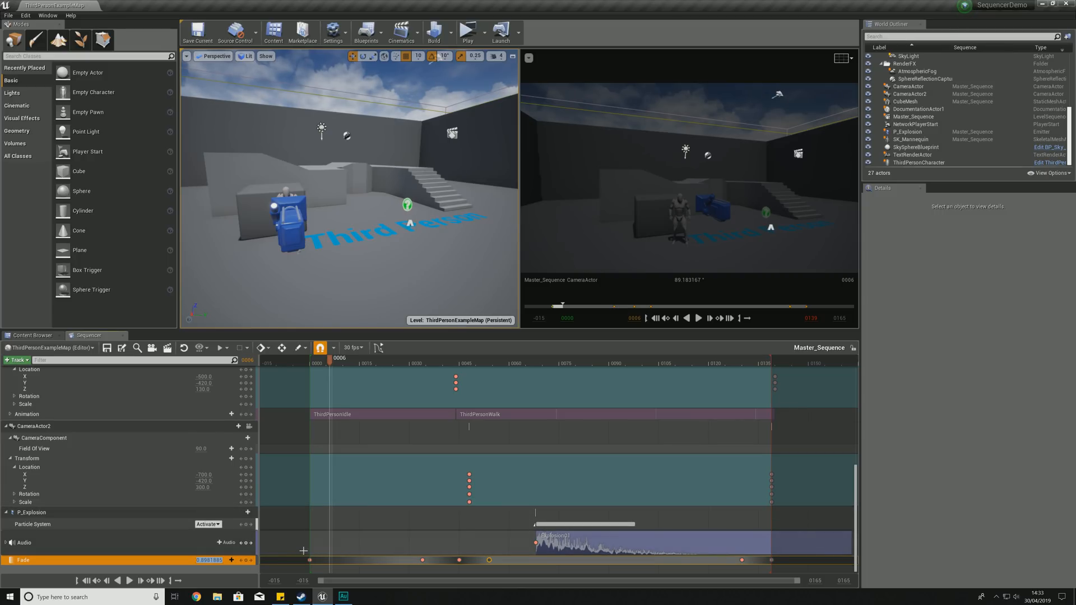
click(246, 560)
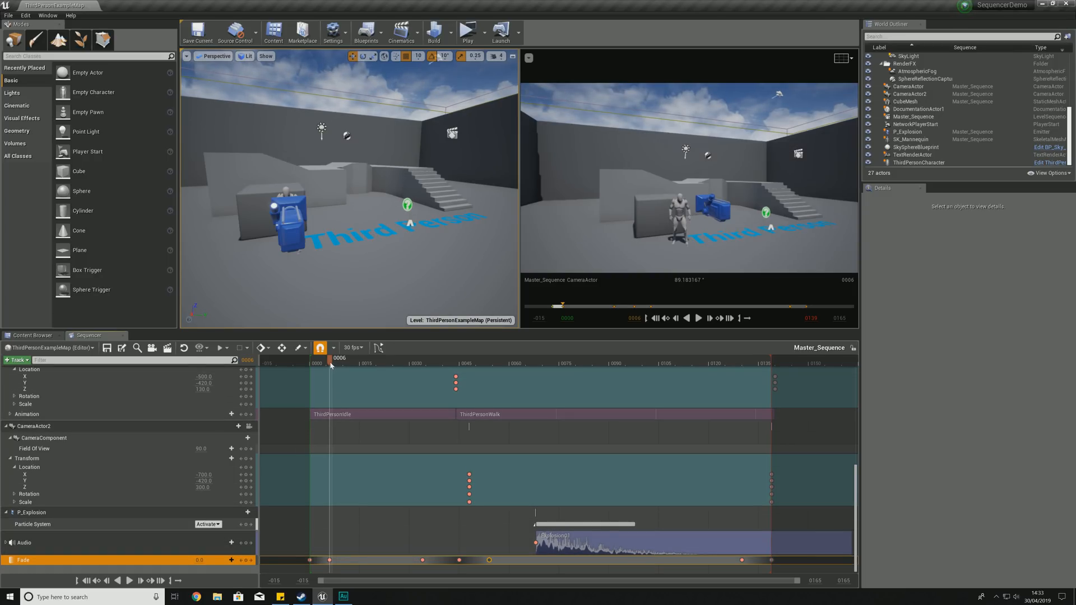
Play the whole sequence from the start to review all the fades
drag(333, 366, 282, 372)
click(698, 318)
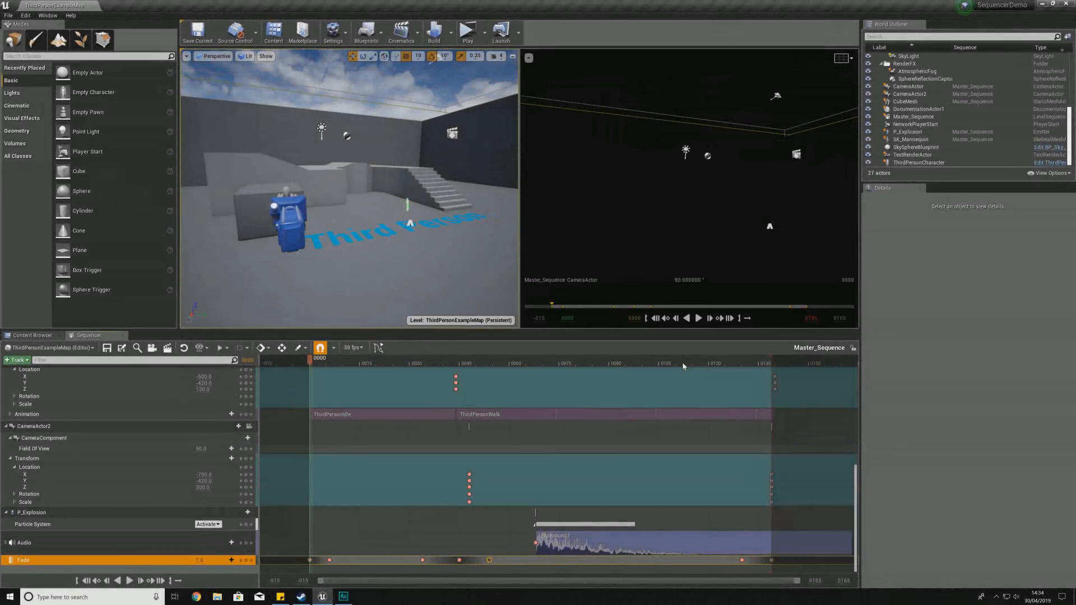
click(698, 318)
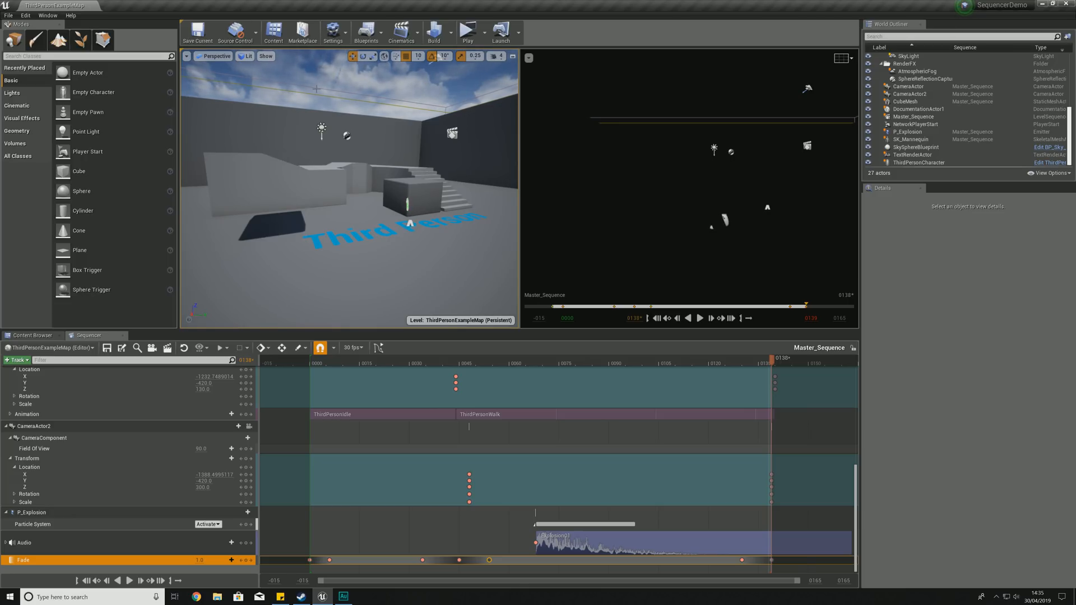
Open the Level Blueprint and move its window clear of the level sequence actor in the viewport
click(401, 31)
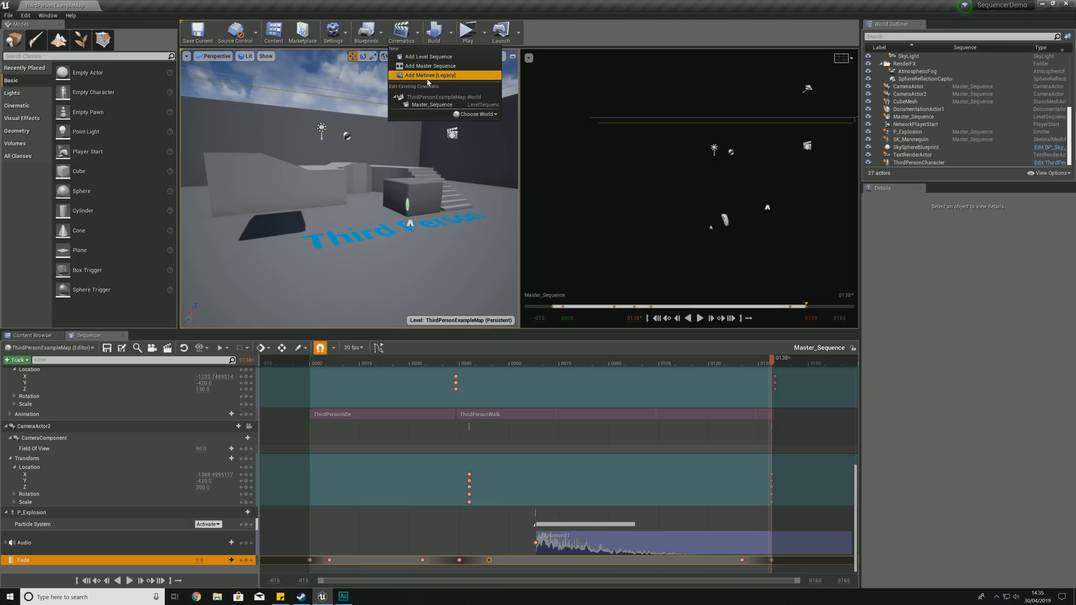
click(429, 75)
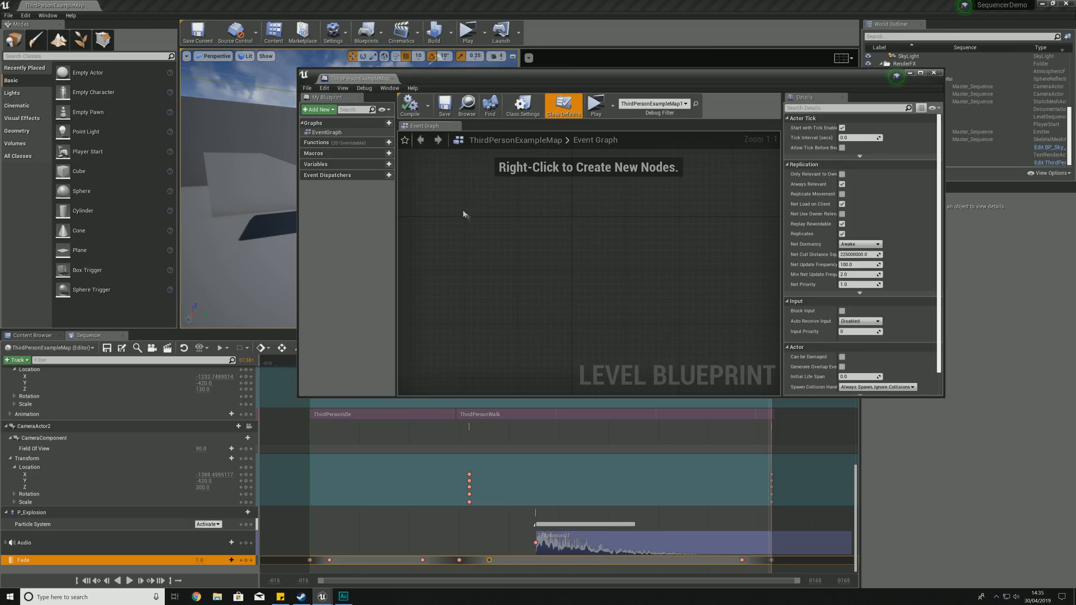
drag(480, 78, 703, 234)
Select the Master_Sequence actor in the level and add a reference to it in the Level Blueprint's Event Graph
click(454, 134)
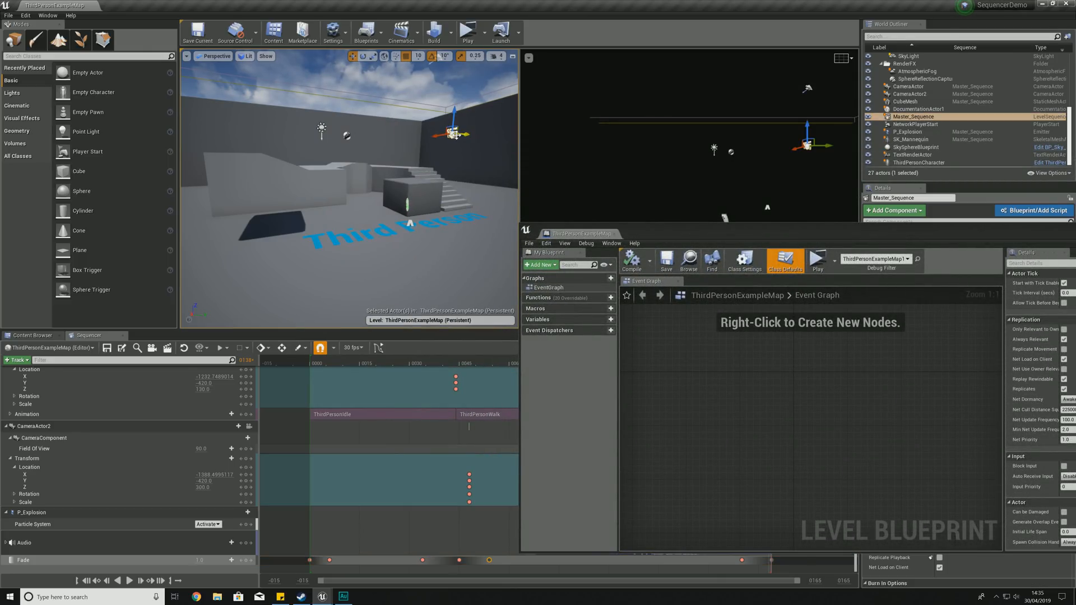
drag(688, 231, 446, 107)
right_click(503, 236)
click(548, 276)
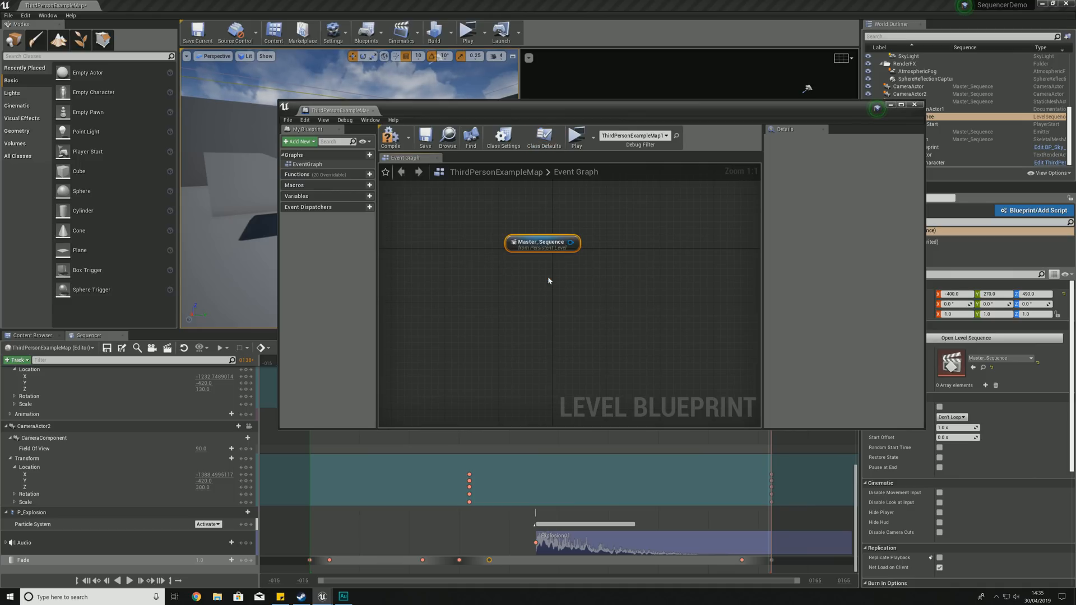
Add a Play (SequencePlayer) node wired from the Master_Sequence reference
right_drag(574, 257, 521, 312)
drag(520, 301, 569, 242)
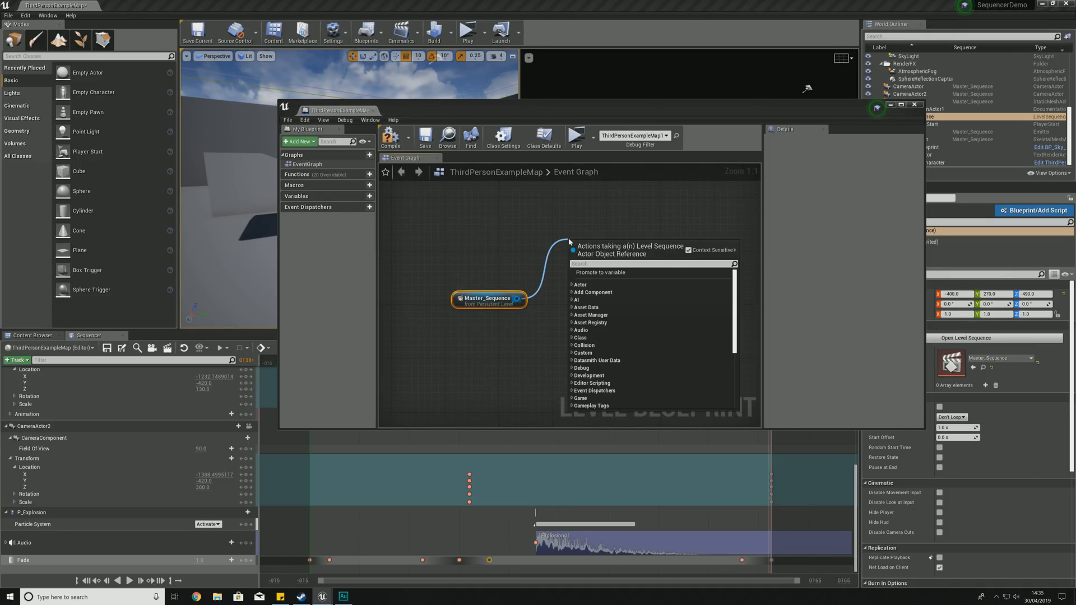
text(play)
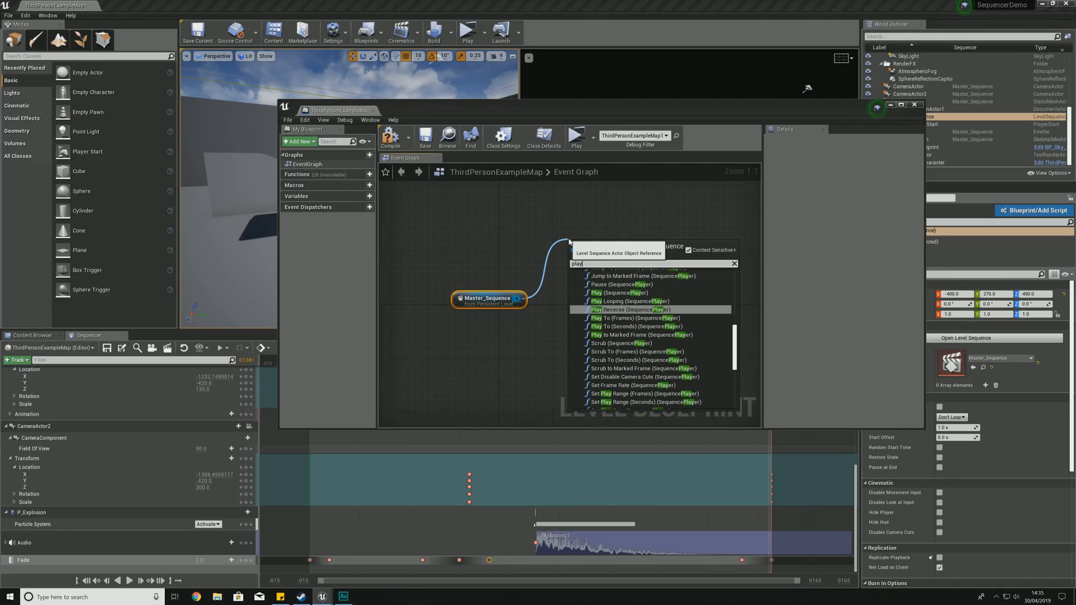
click(611, 293)
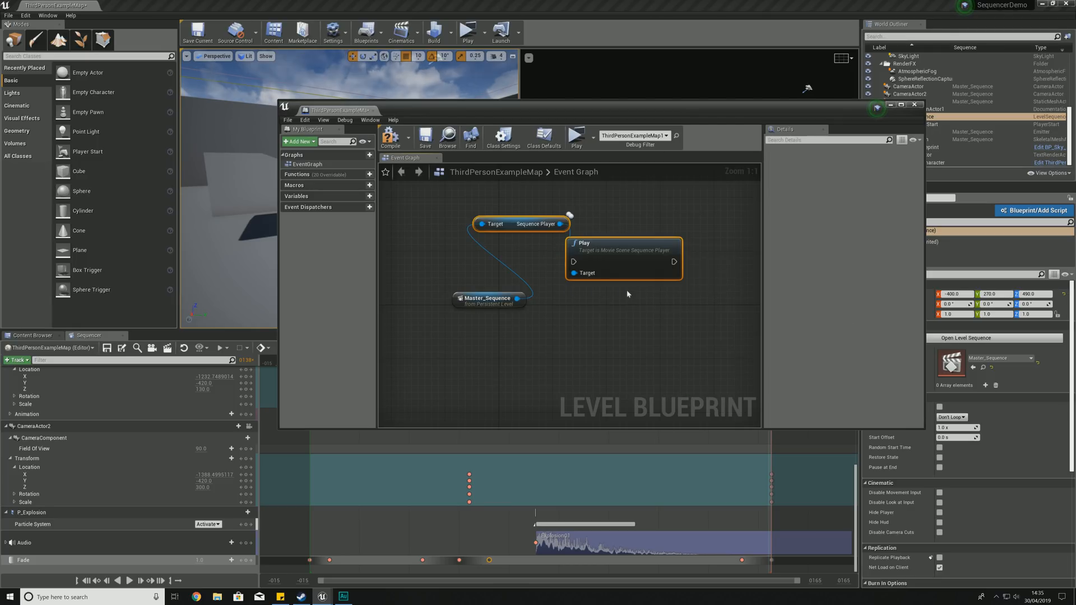
Arrange the nodes so the Sequence Player getter sits between the Master_Sequence reference and the Play node
drag(607, 261, 641, 242)
drag(551, 212, 576, 294)
drag(617, 225, 650, 212)
mouse_move(574, 291)
mouse_down()
mouse_move(589, 286)
mouse_move(582, 279)
mouse_up()
drag(440, 266, 601, 323)
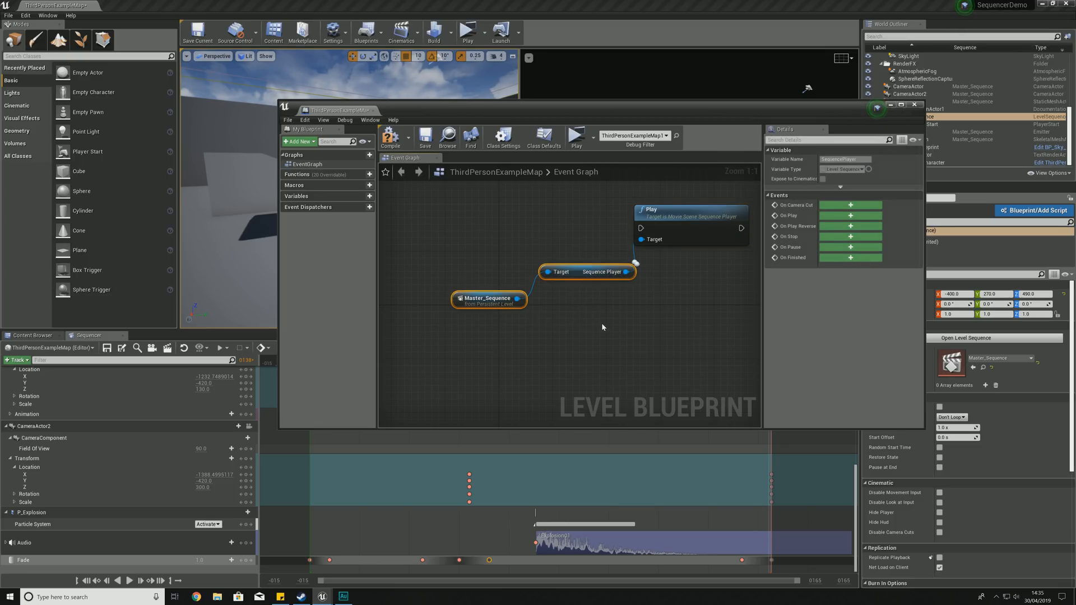
click(601, 323)
Add an Event BeginPlay node, wire it into the Play node's execution input, and leave the Level Blueprint
right_drag(519, 220, 541, 263)
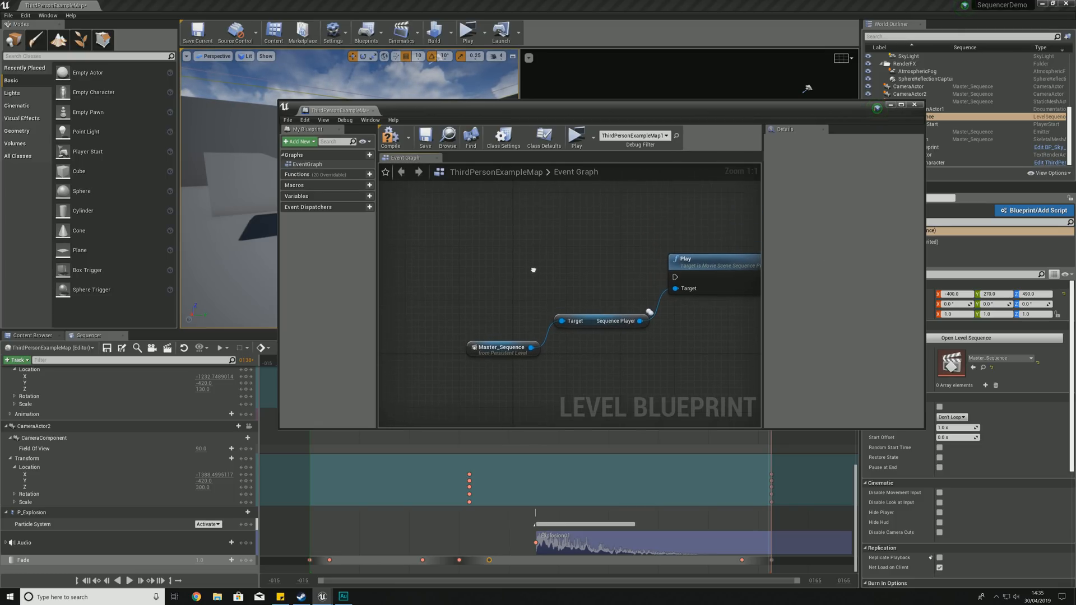
right_click(492, 249)
text(begin)
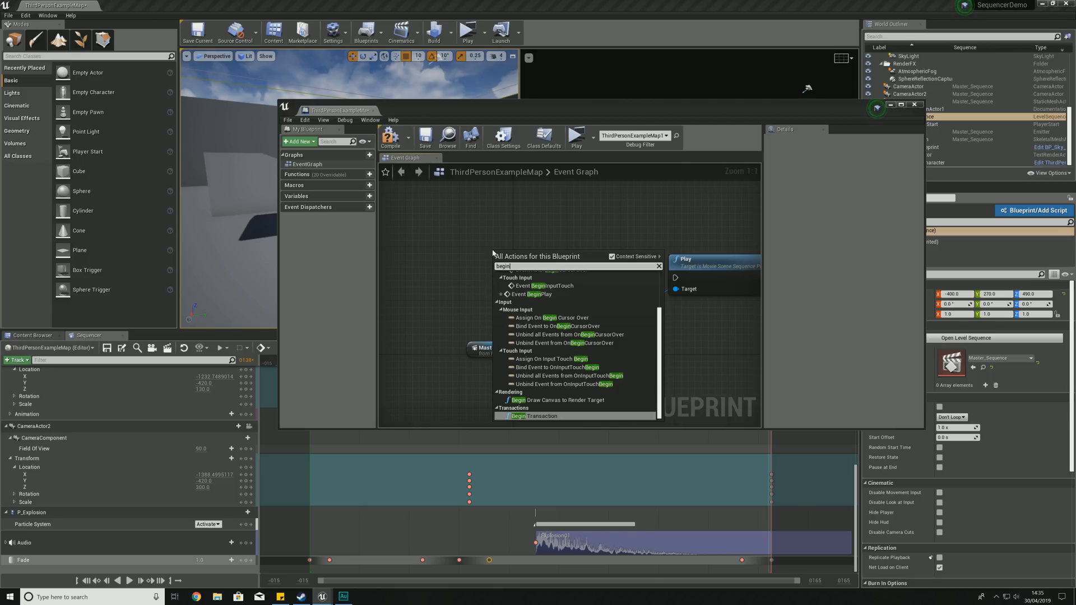
click(537, 300)
drag(552, 264, 675, 277)
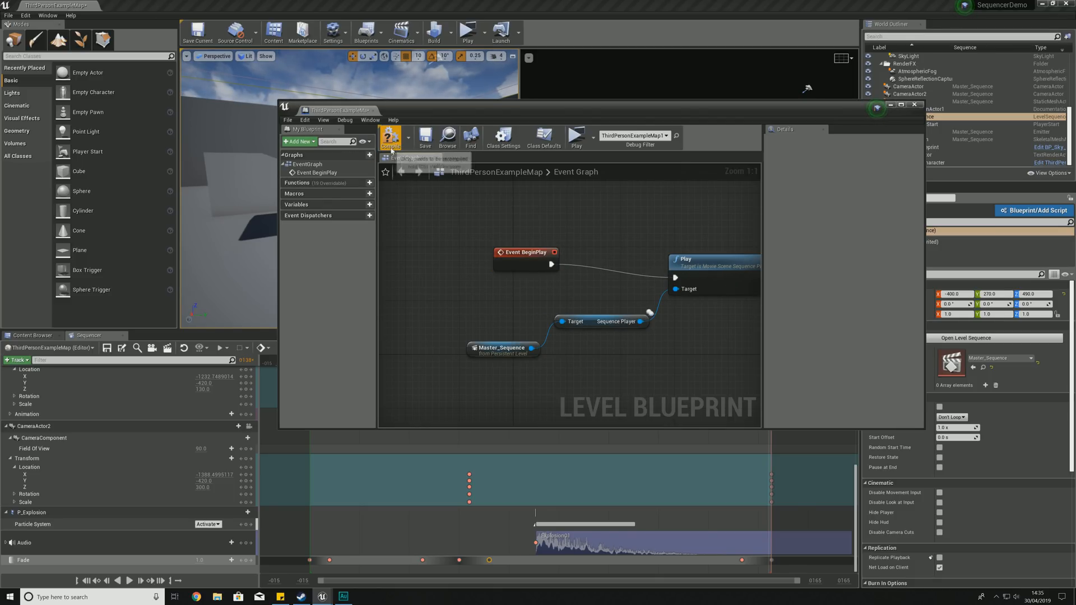
click(374, 111)
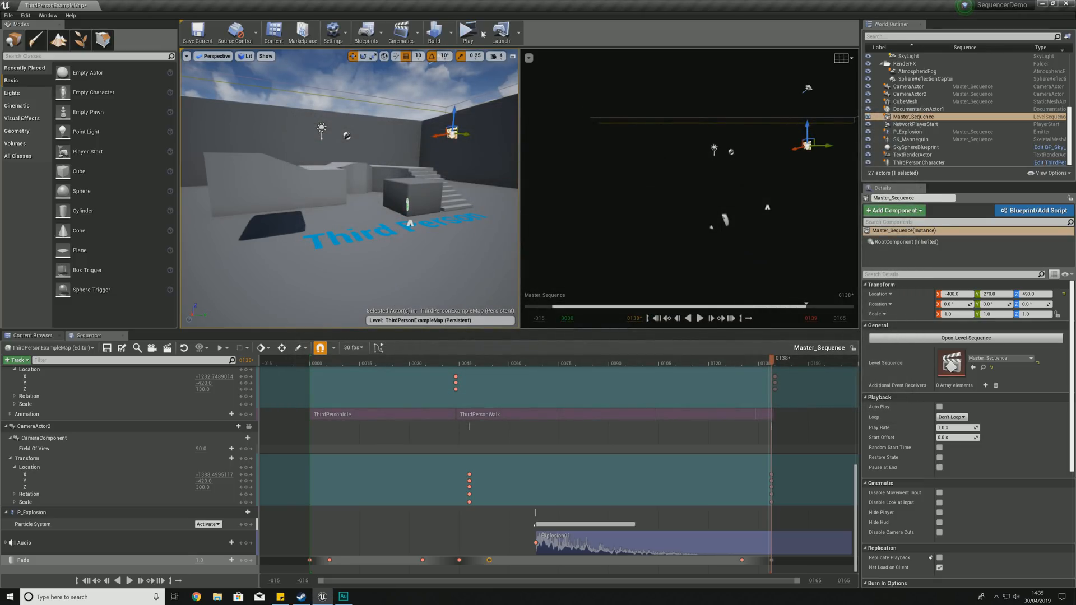
Play the level in the editor to test the sequence, run the character around the map, and stop the session
click(479, 32)
click(505, 56)
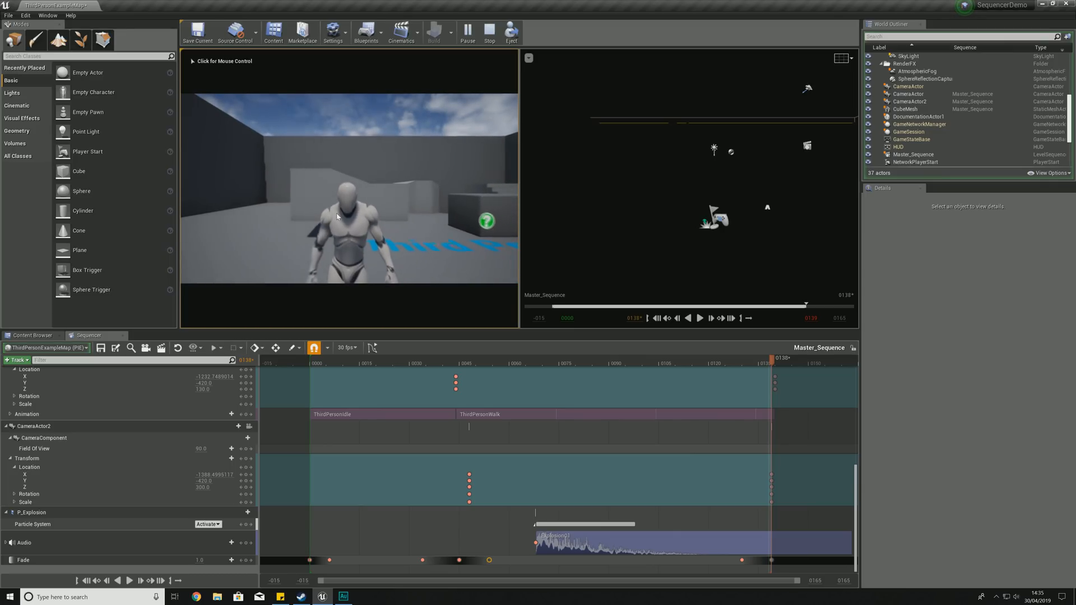
click(338, 215)
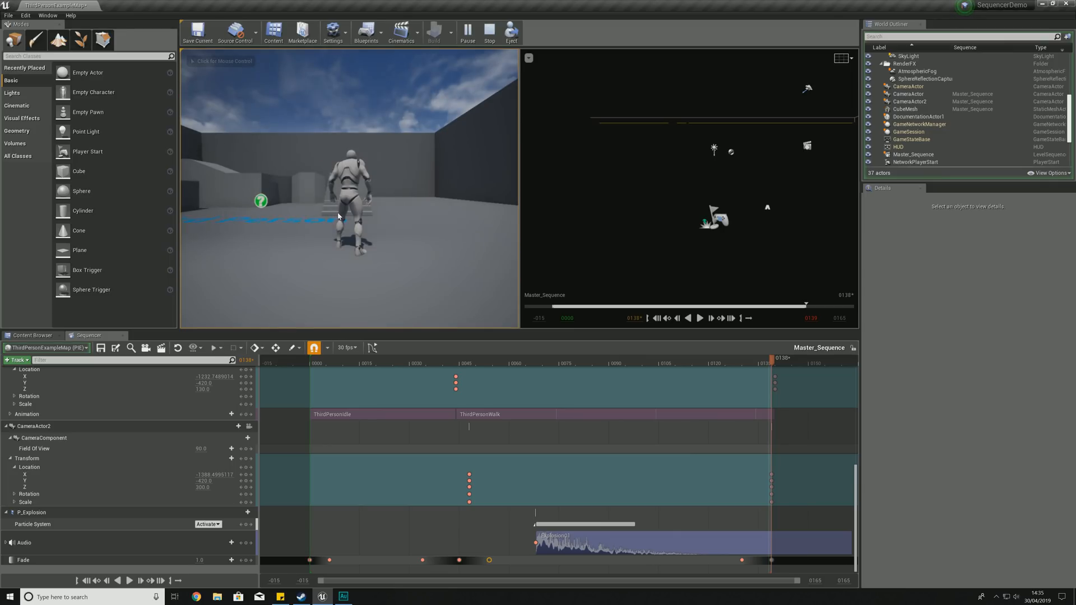
key(w)
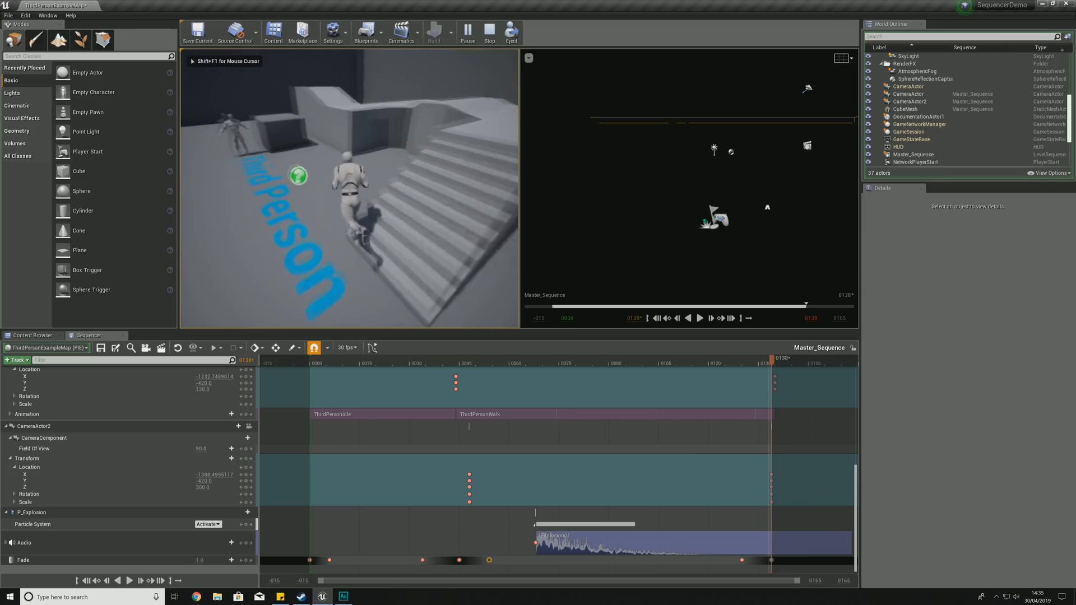
key(a)
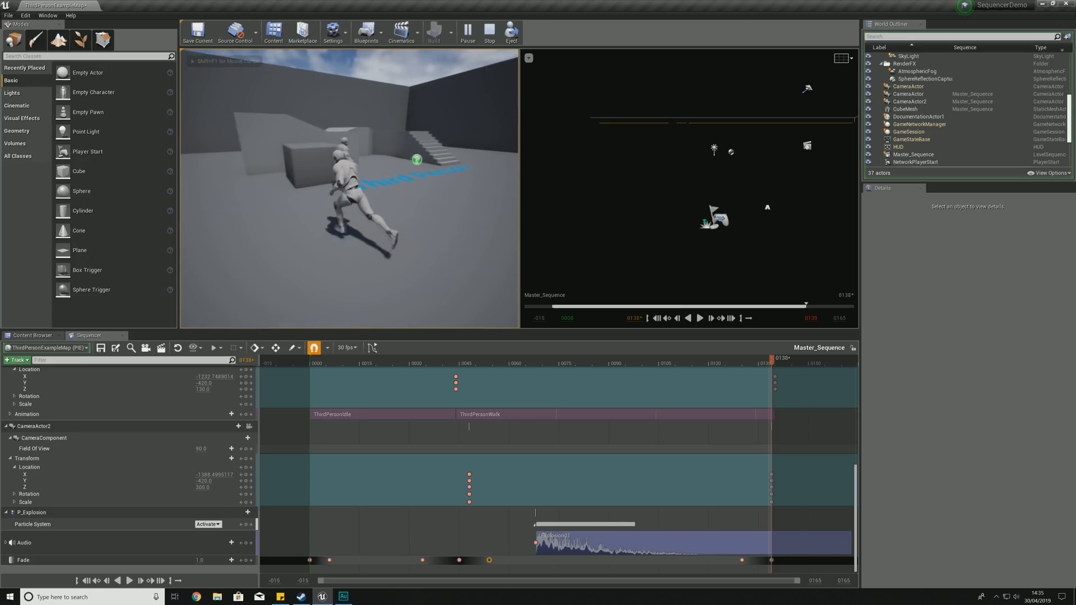
key(w)
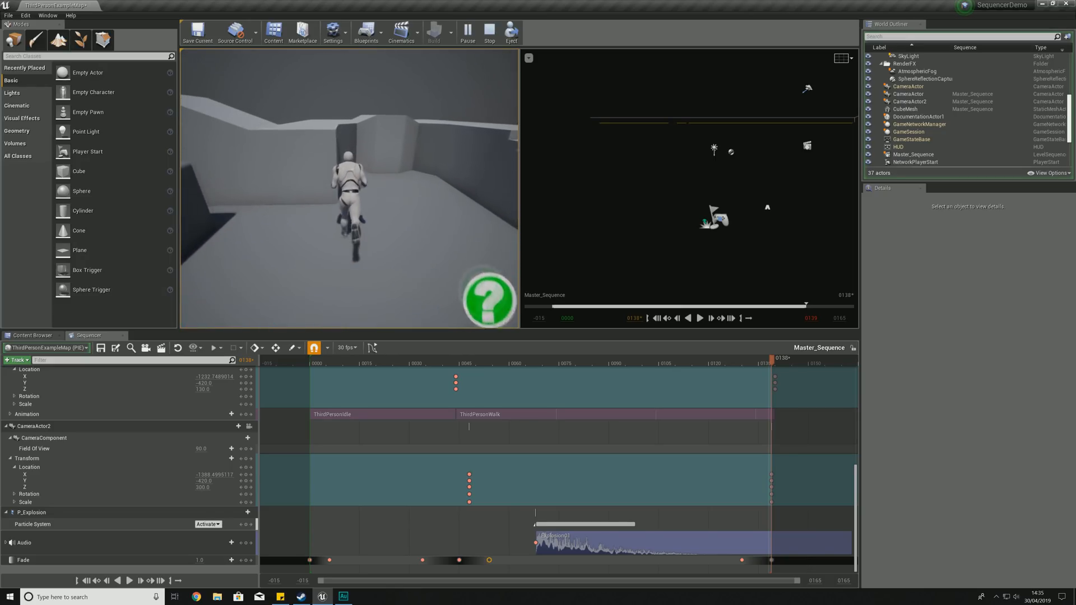
key(Escape)
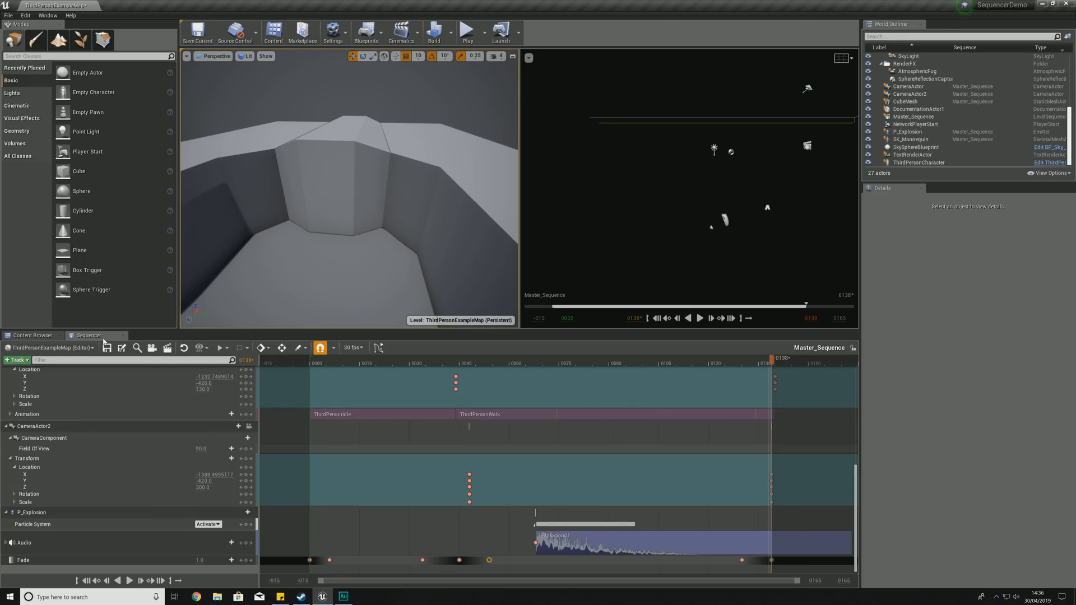
Open the Render Movie Settings and choose Video Sequence (avi) image output with Master Audio Submix (Experimental) audio output
click(168, 348)
drag(523, 148, 589, 141)
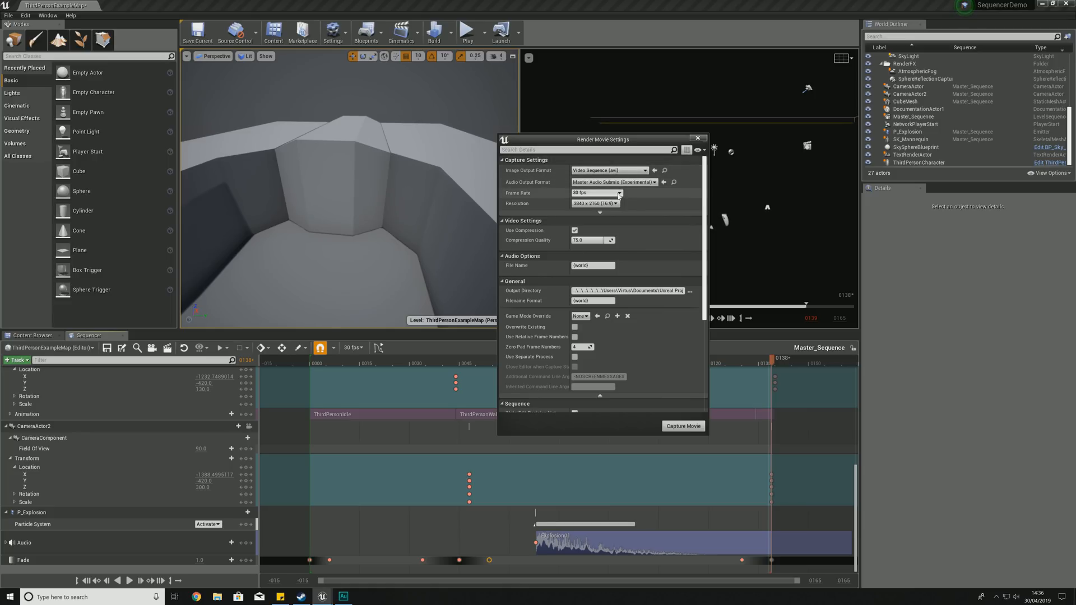
drag(705, 197, 700, 287)
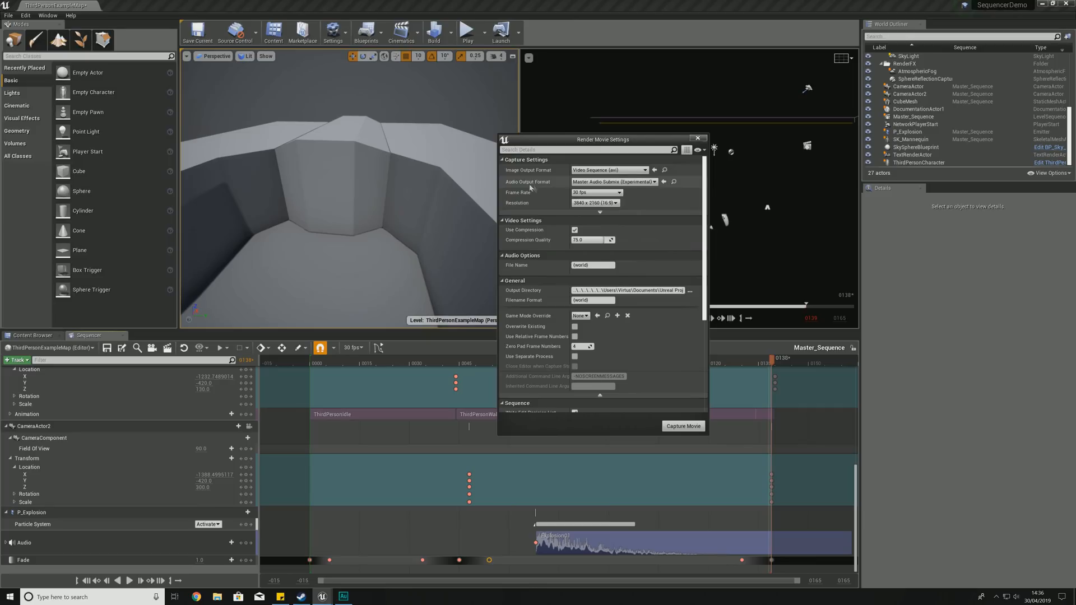
click(598, 171)
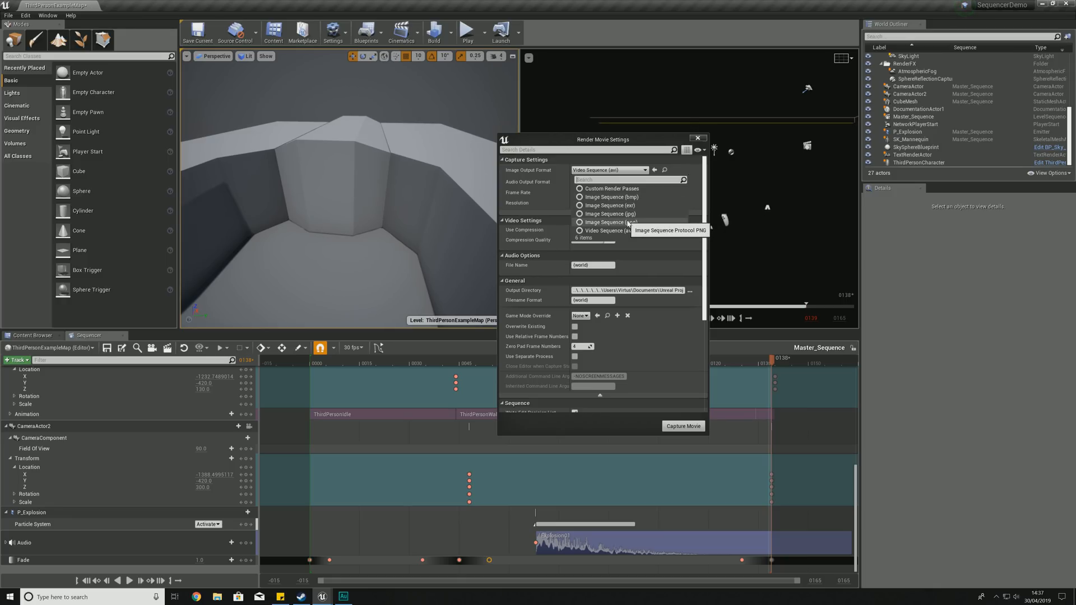
click(621, 230)
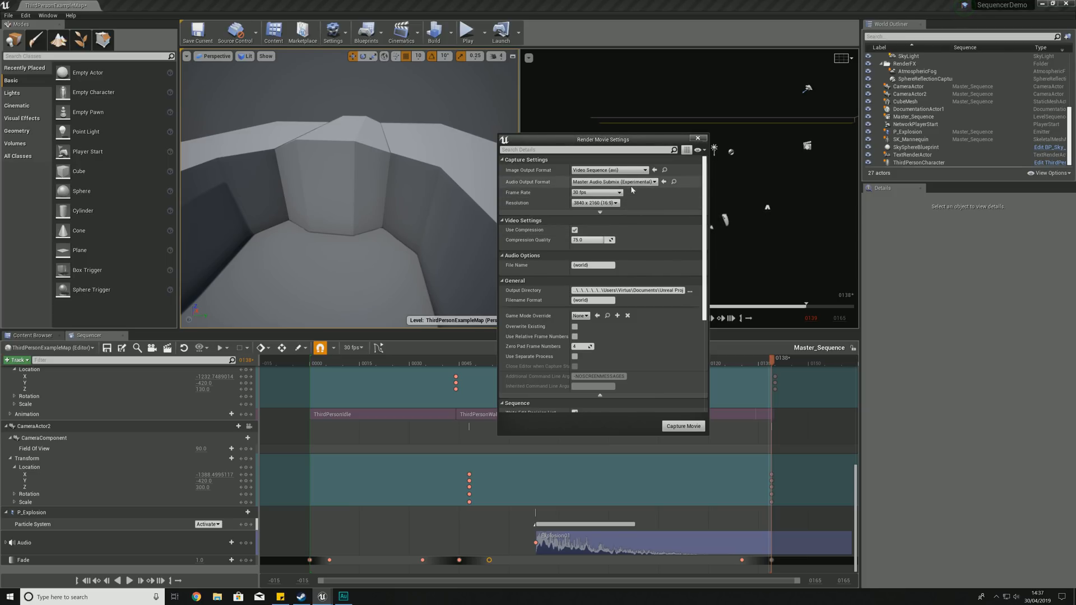
click(614, 182)
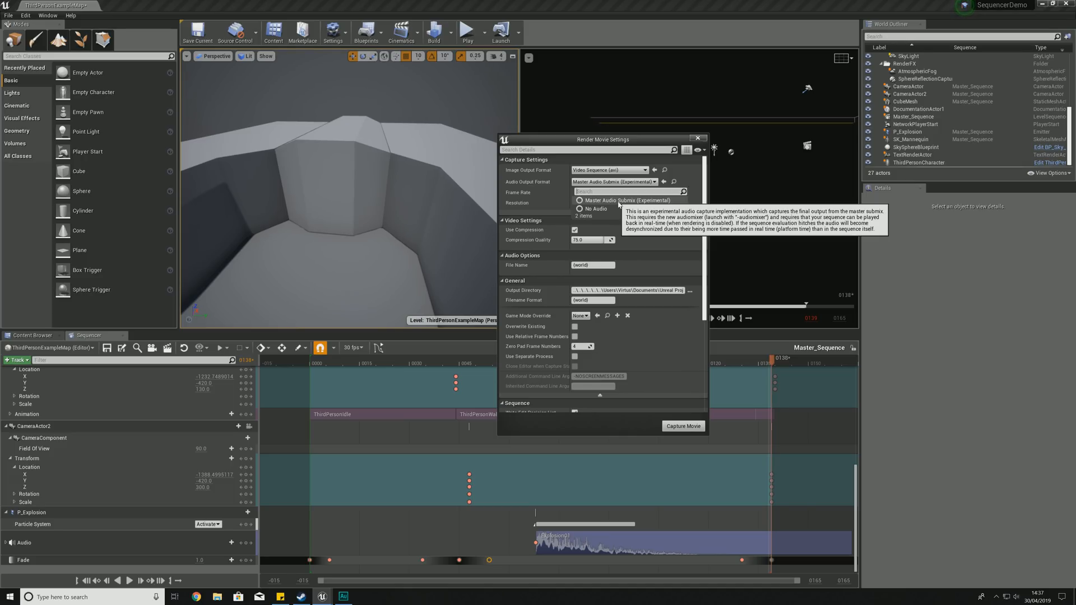
click(595, 200)
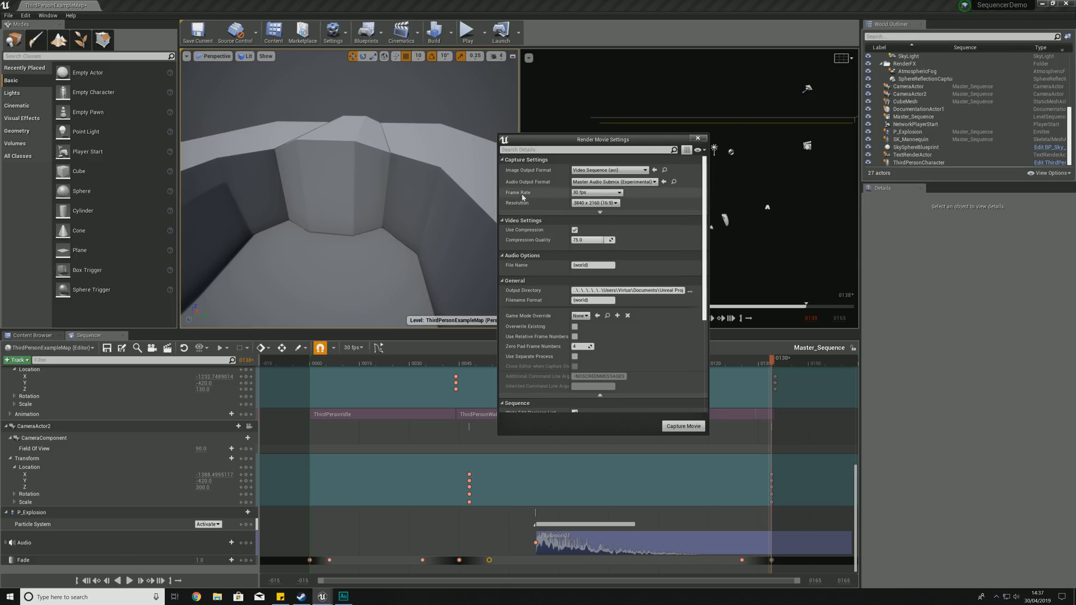
Set the movie capture frame rate to 60 fps
click(591, 194)
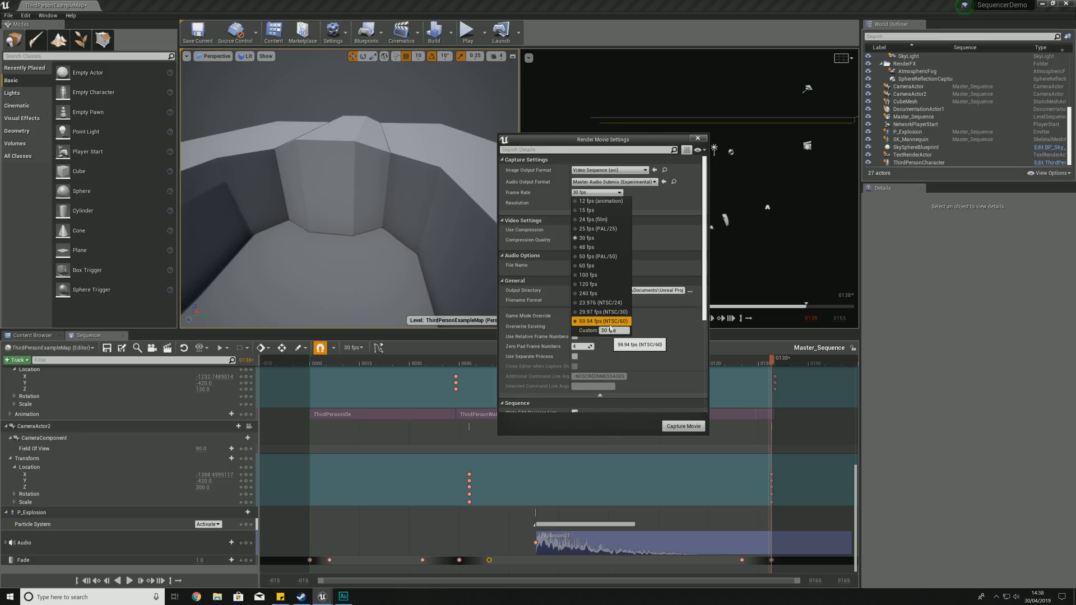
click(599, 266)
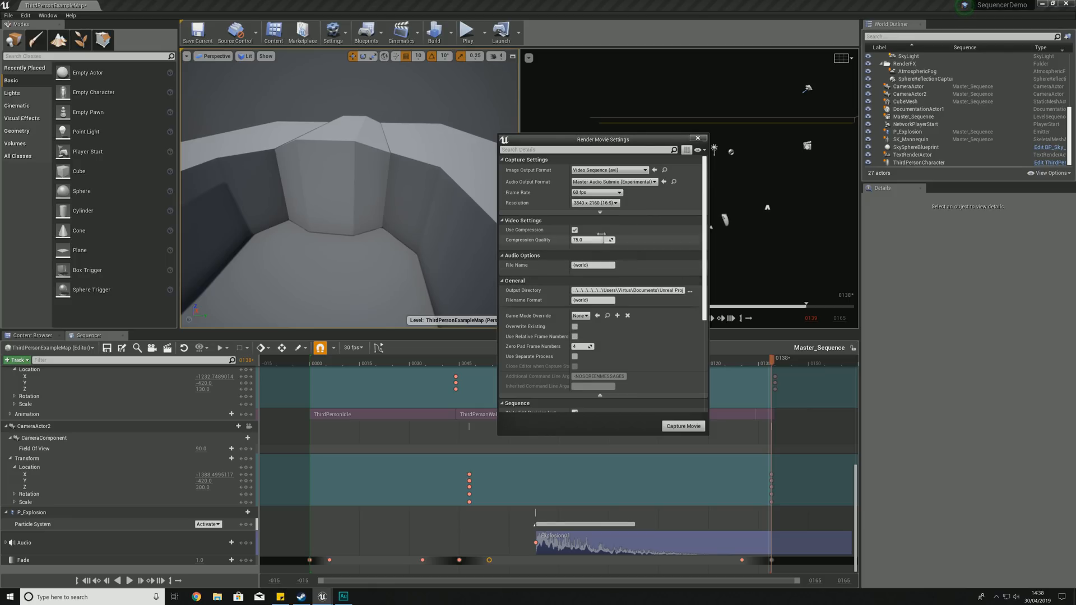
click(591, 193)
click(591, 194)
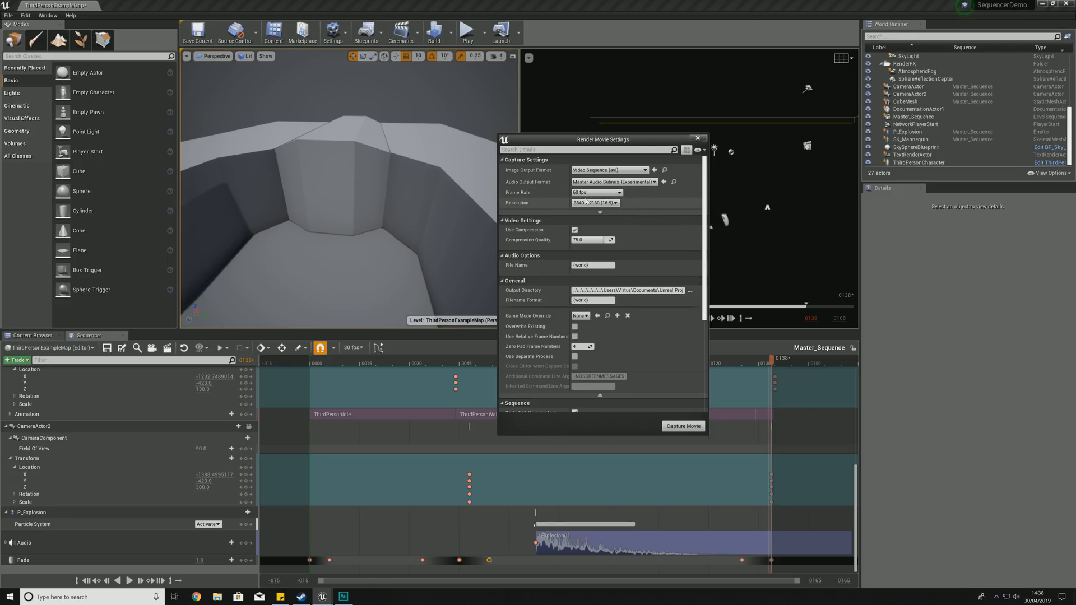
Try the Custom resolution option and restore the 3840 x 2160 (16:9) preset
click(598, 204)
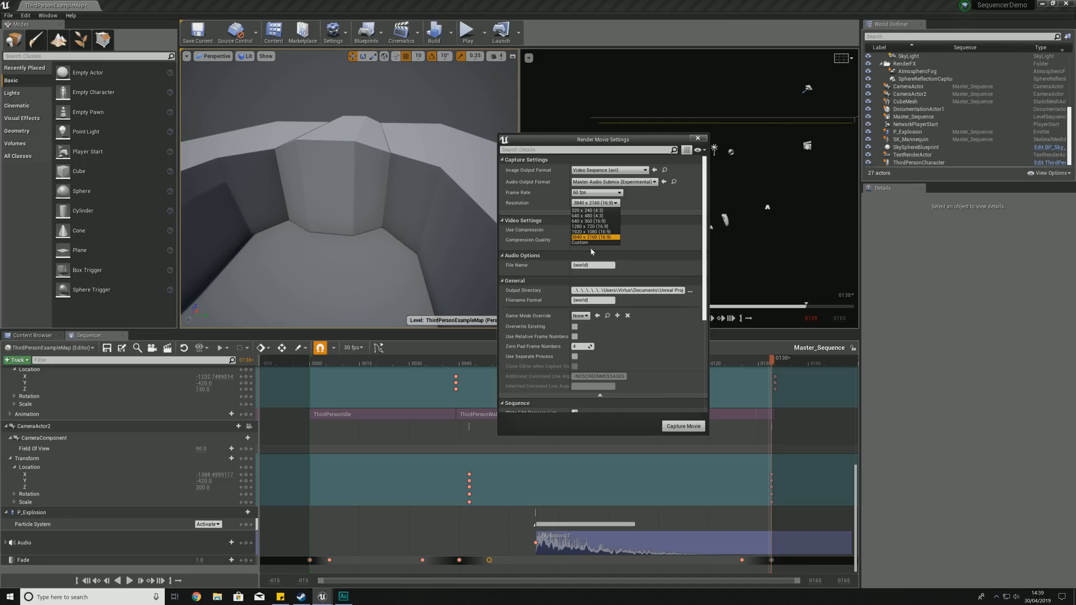
click(588, 242)
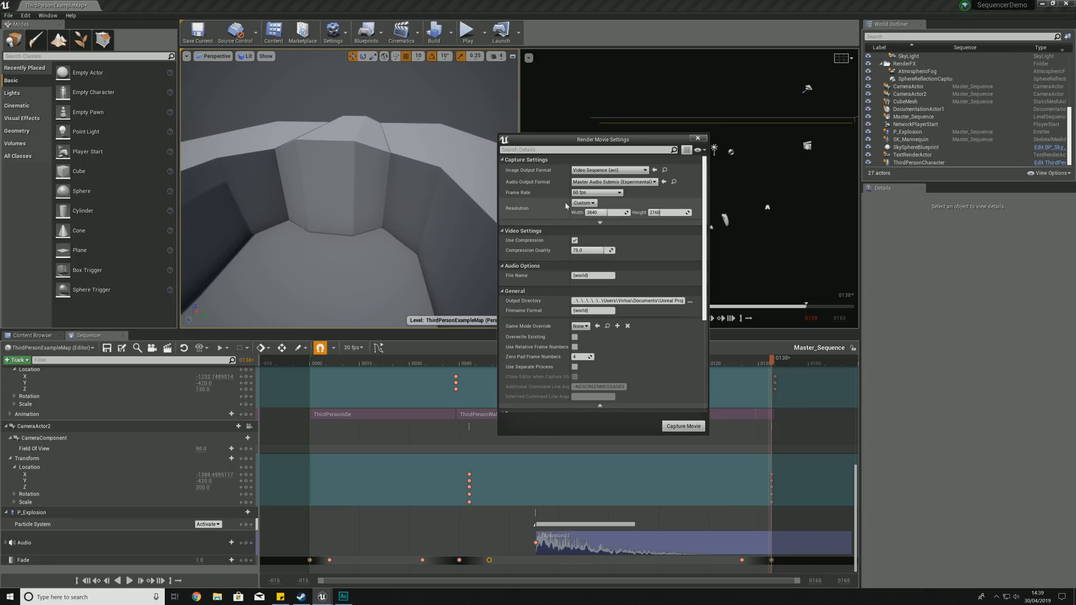
click(584, 202)
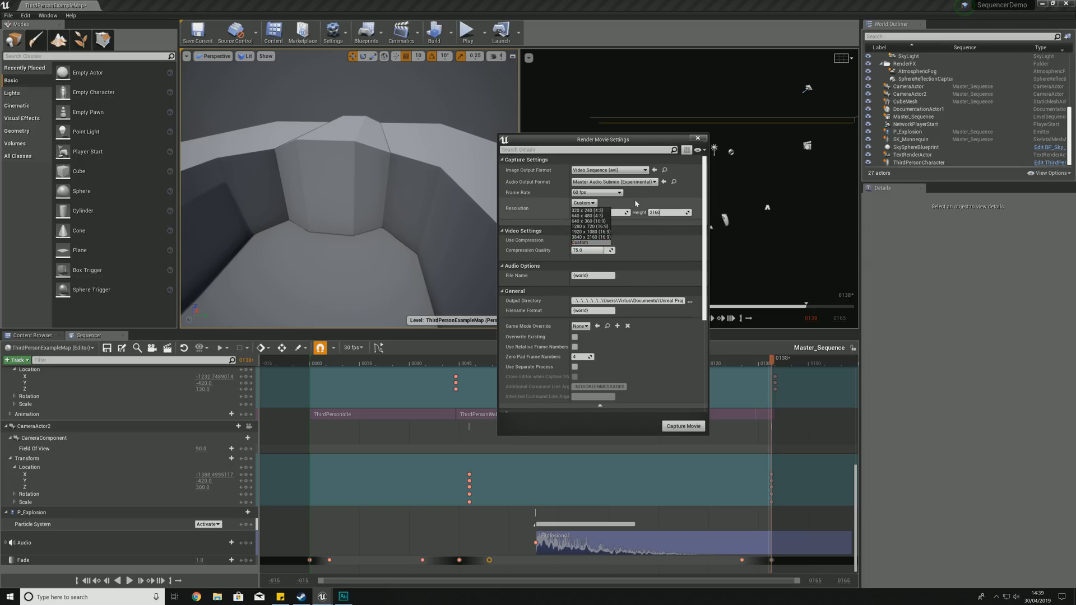
click(581, 237)
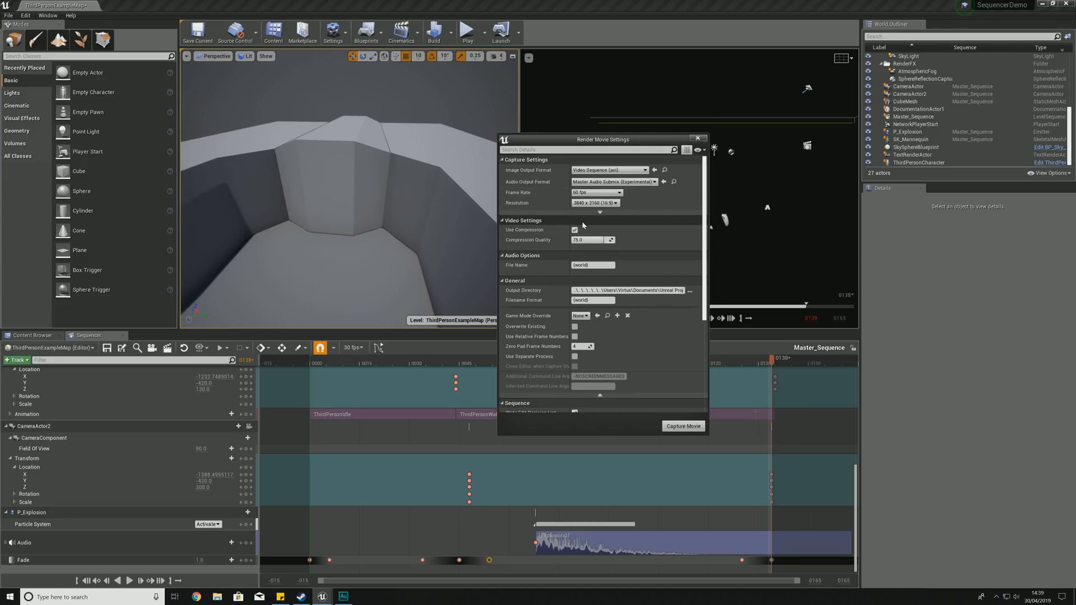
Expand the advanced capture settings, try different compression quality values, and set the quality back to 75
click(600, 212)
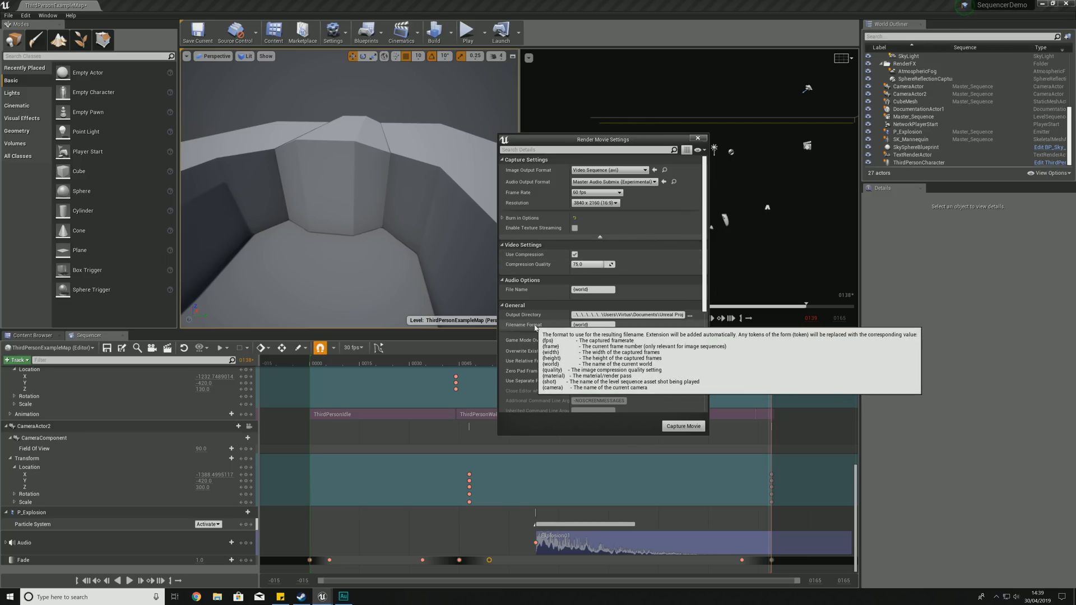
mouse_move(595, 265)
mouse_down()
mouse_move(573, 265)
mouse_move(615, 264)
mouse_up()
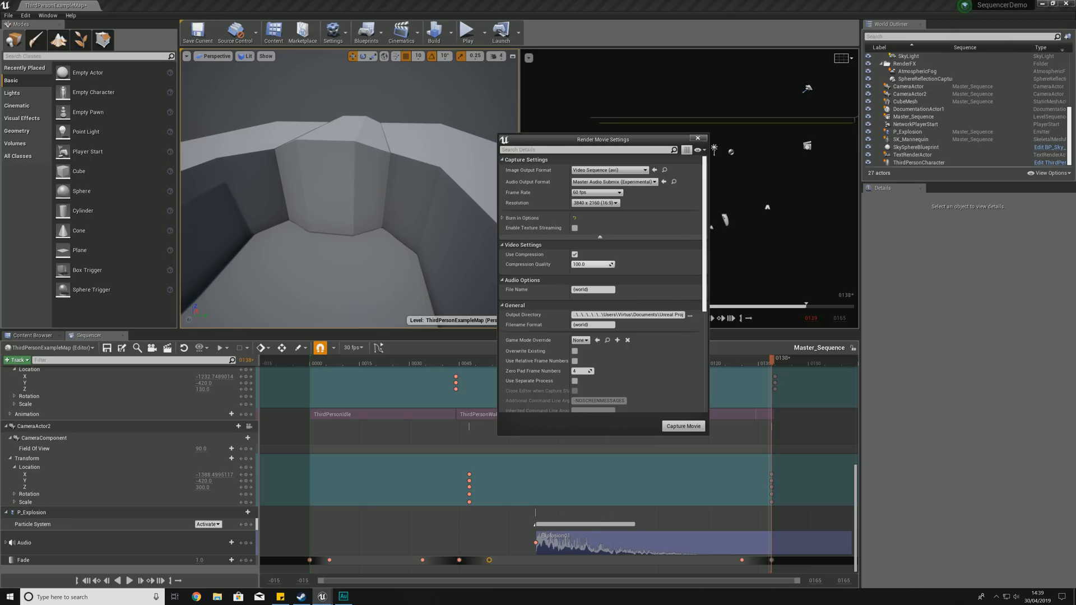
click(597, 266)
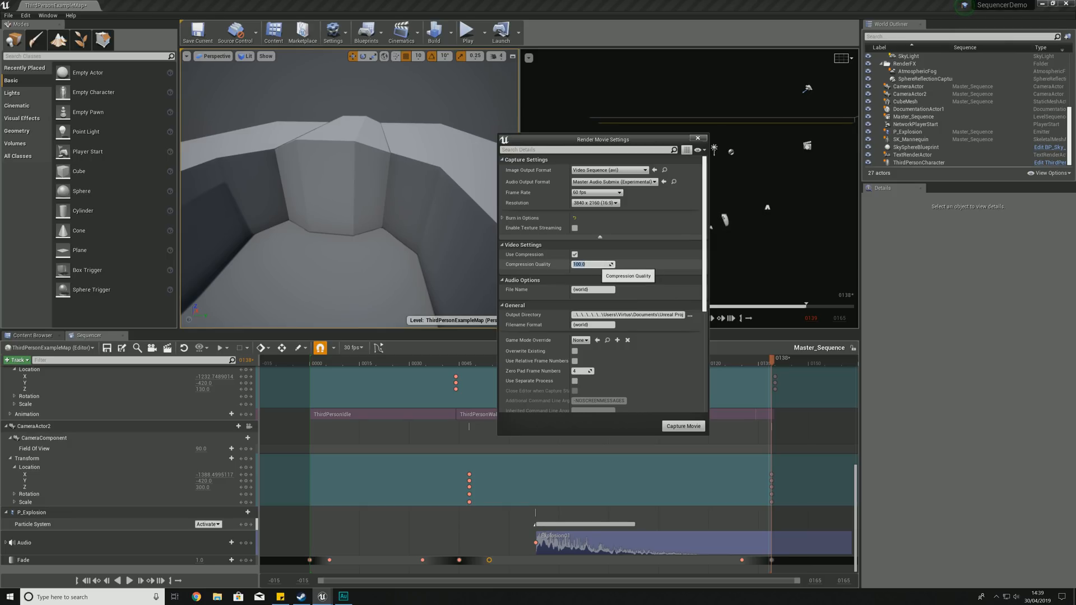
text(75)
key(Return)
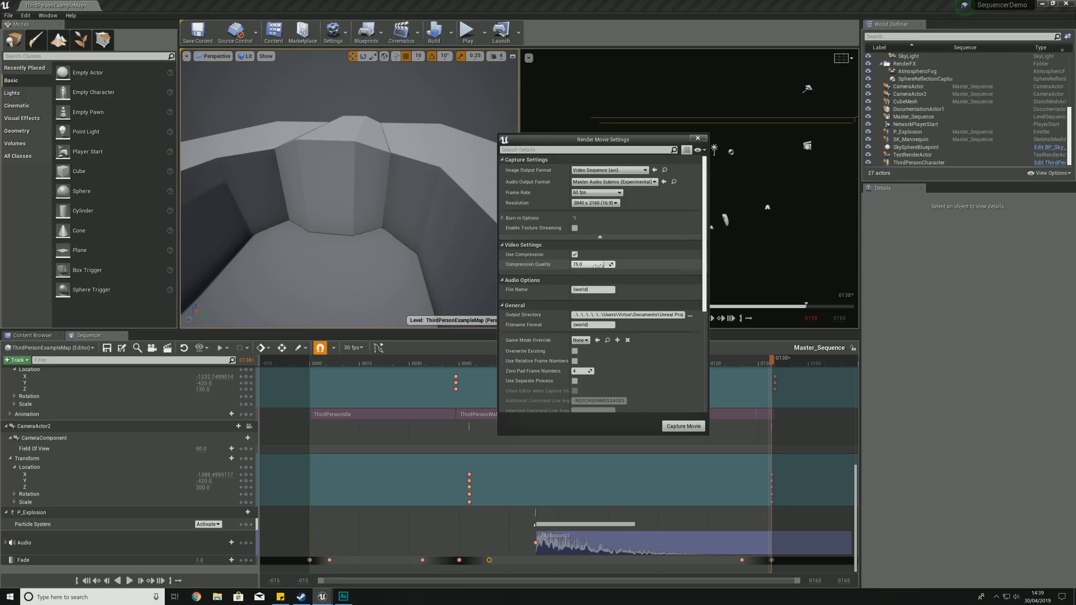
drag(597, 265, 592, 265)
click(595, 265)
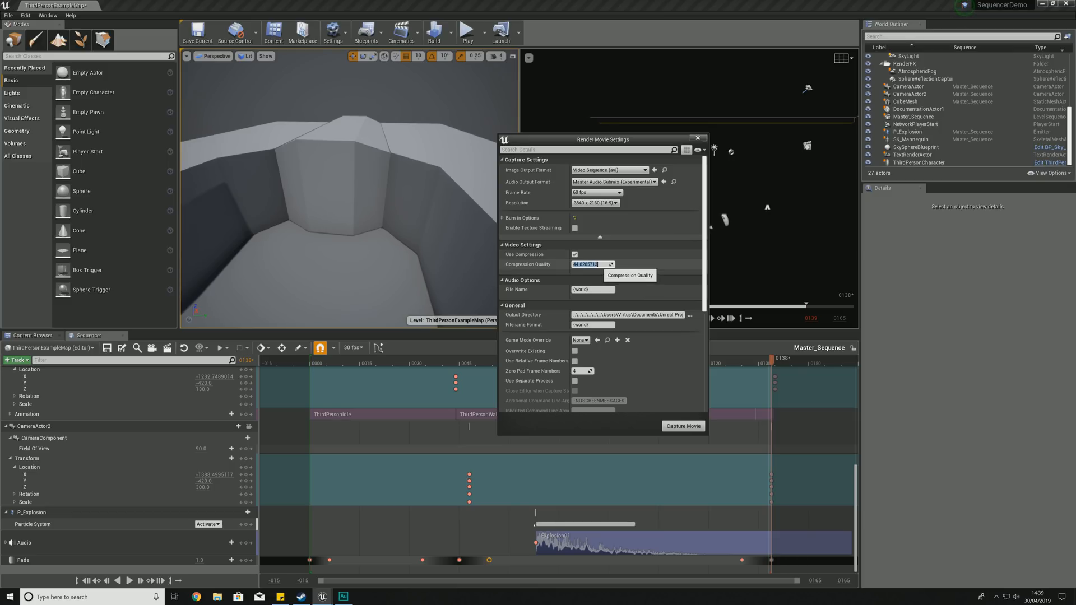
text(75)
key(Return)
Set the movie's output directory to the Desktop folder
scroll(576, 285, down, 1)
scroll(575, 286, down, 3)
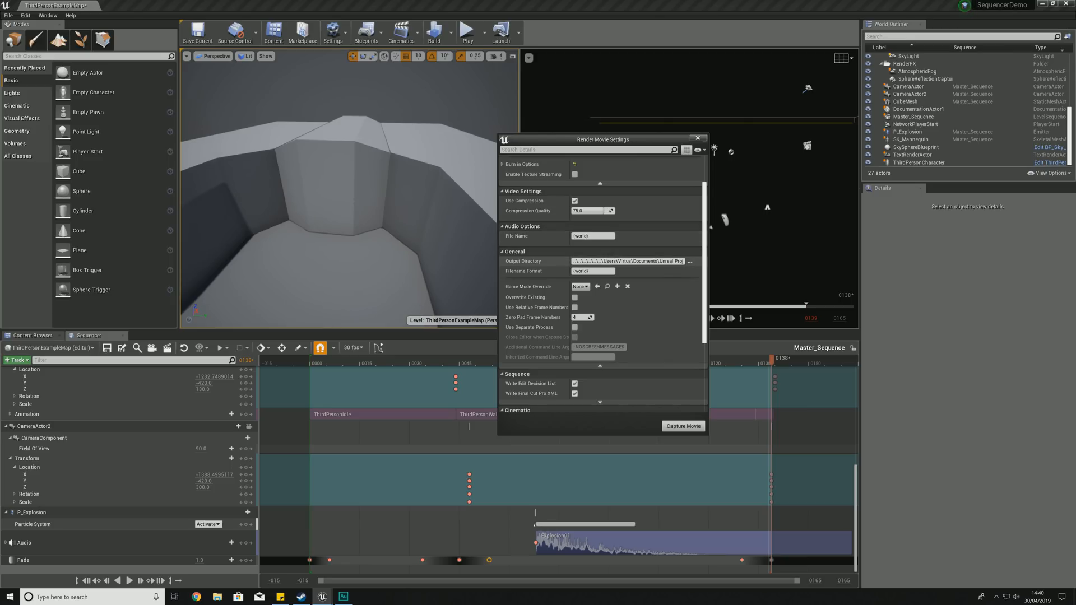
scroll(603, 264, down, 1)
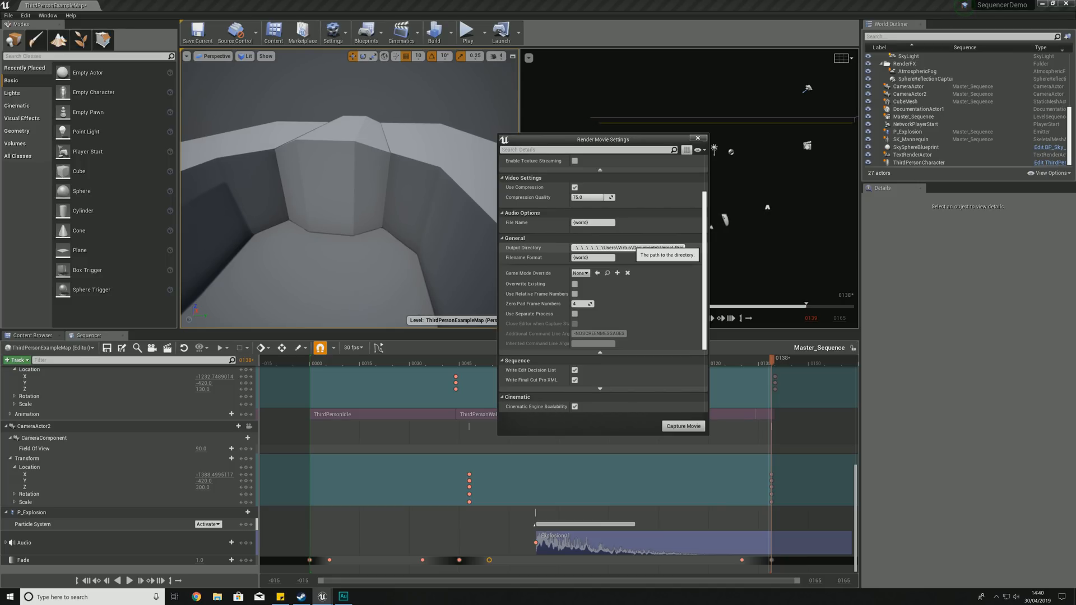
click(644, 248)
click(654, 247)
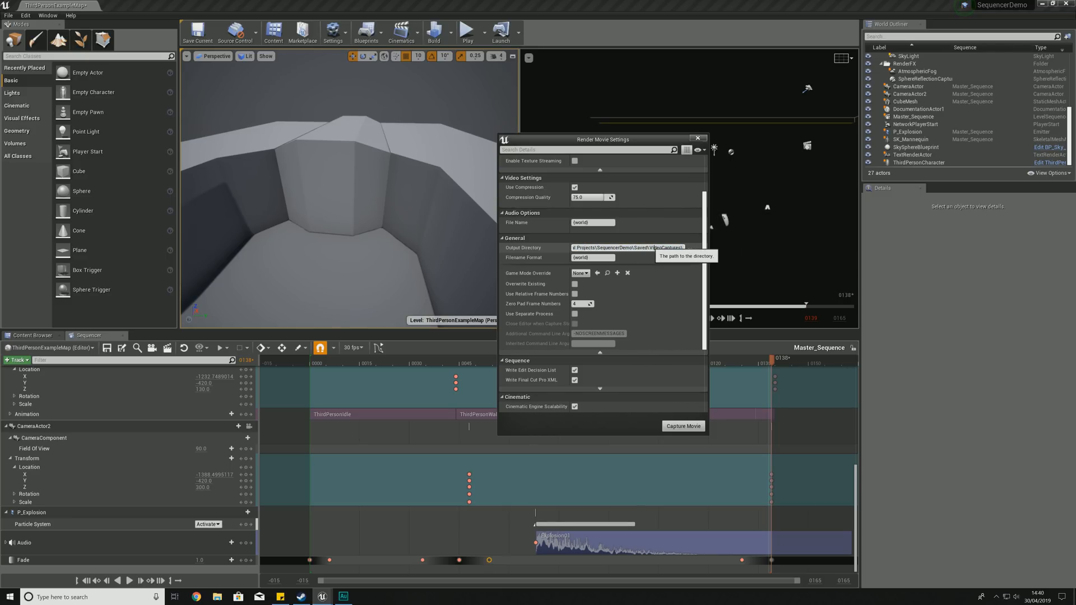
click(691, 248)
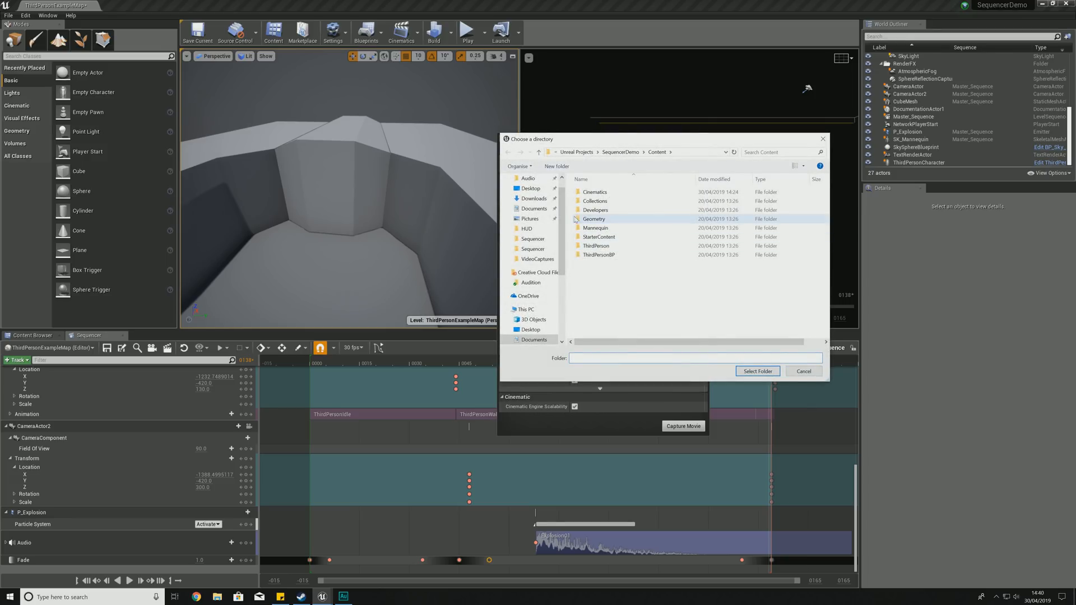
click(531, 188)
click(758, 372)
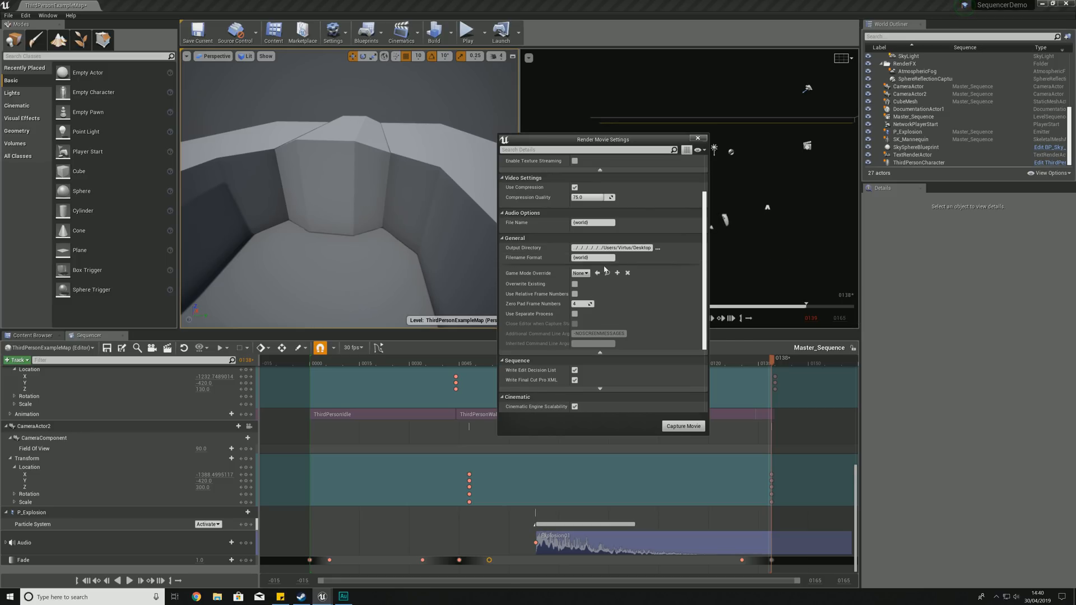
Review the Game Mode Override choices, keep None, and look through the remaining sequence, cinematic and animation capture settings
scroll(593, 265, down, 3)
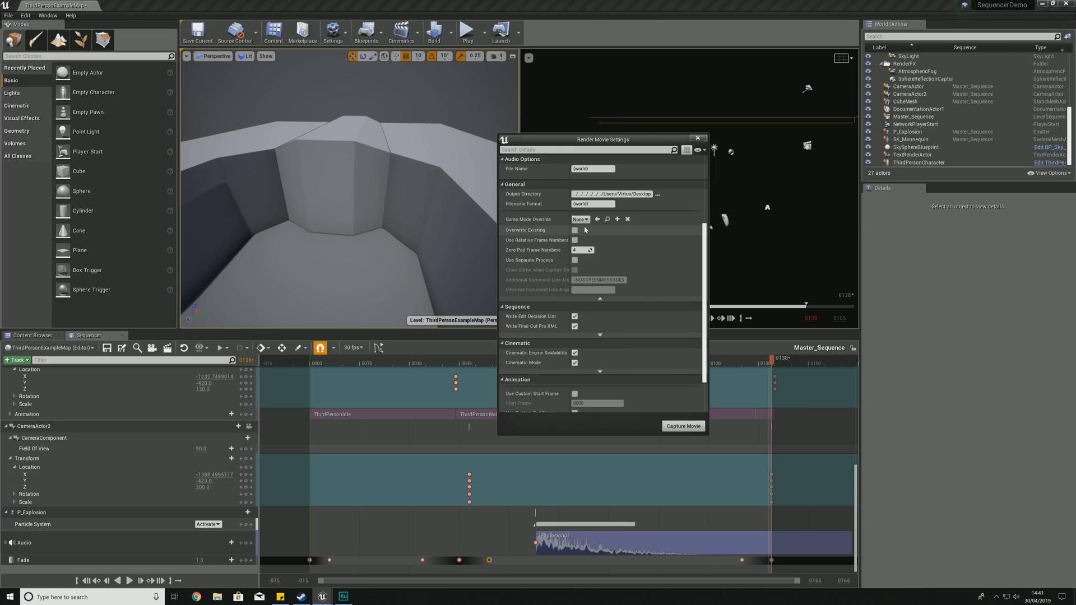
click(581, 220)
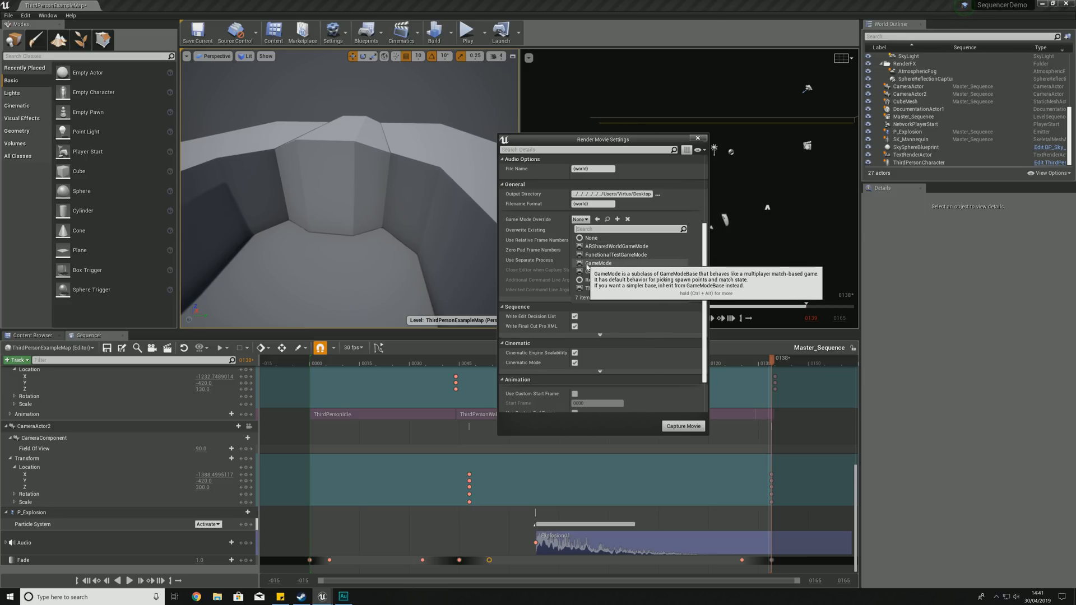
click(592, 238)
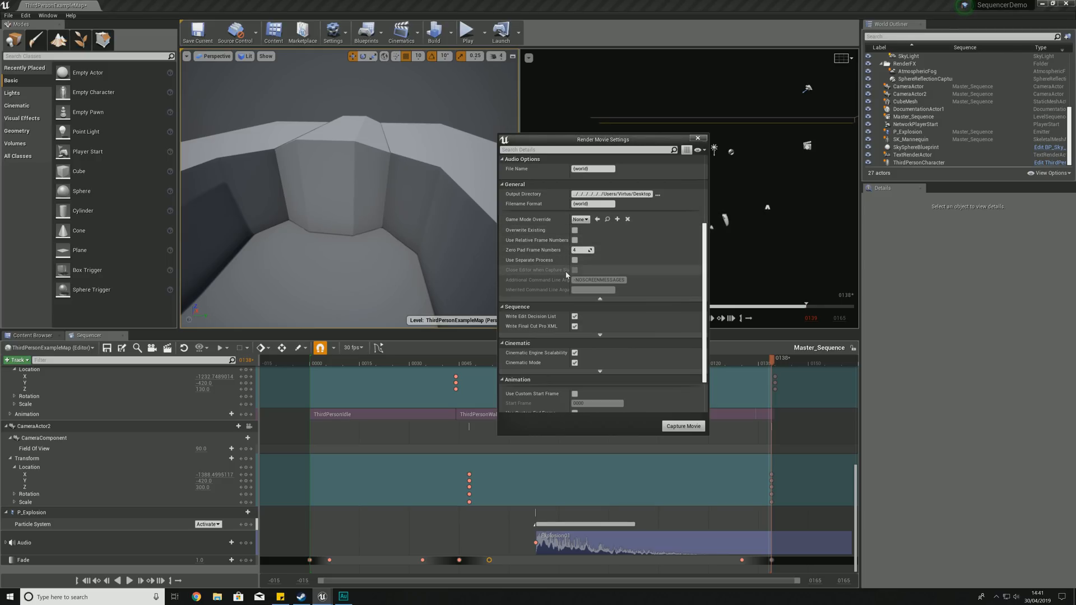
scroll(568, 280, down, 2)
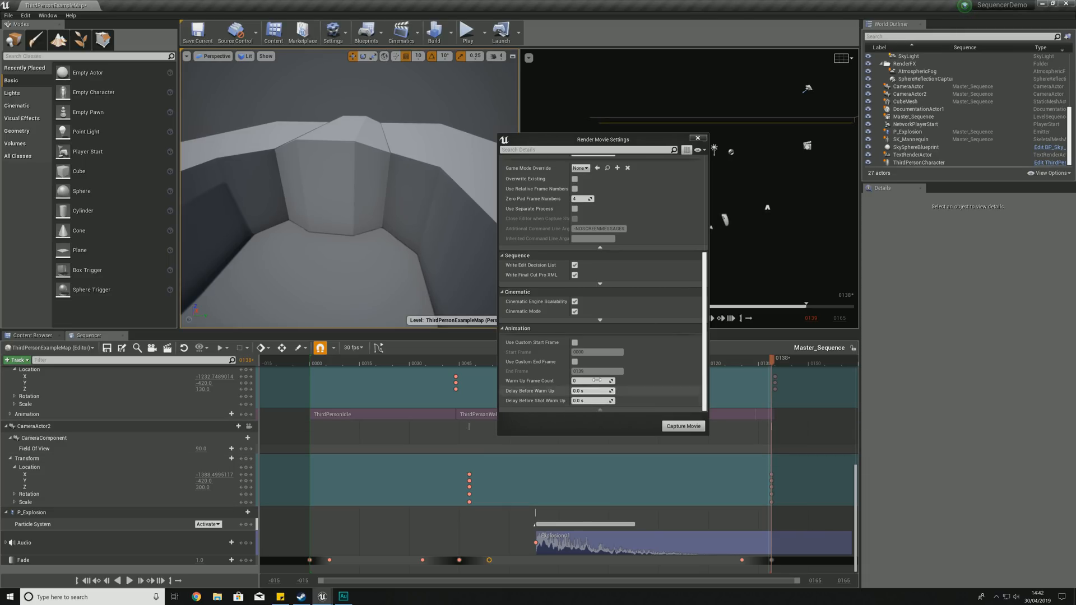
Return to the capture settings and review the image output format choices, keeping Video Sequence (avi)
drag(701, 351, 704, 245)
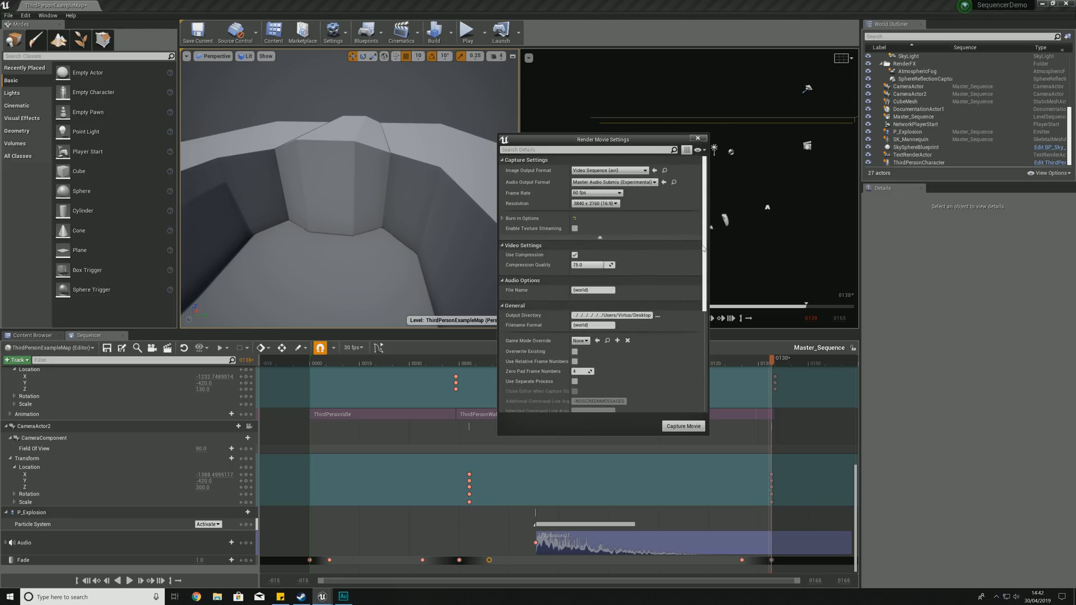
click(614, 182)
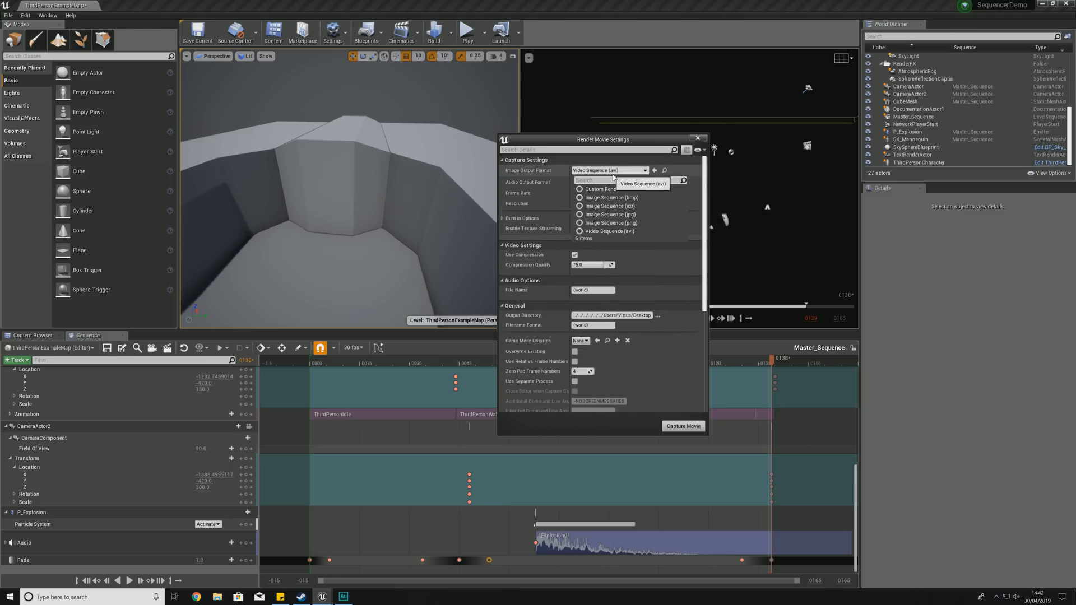
click(608, 190)
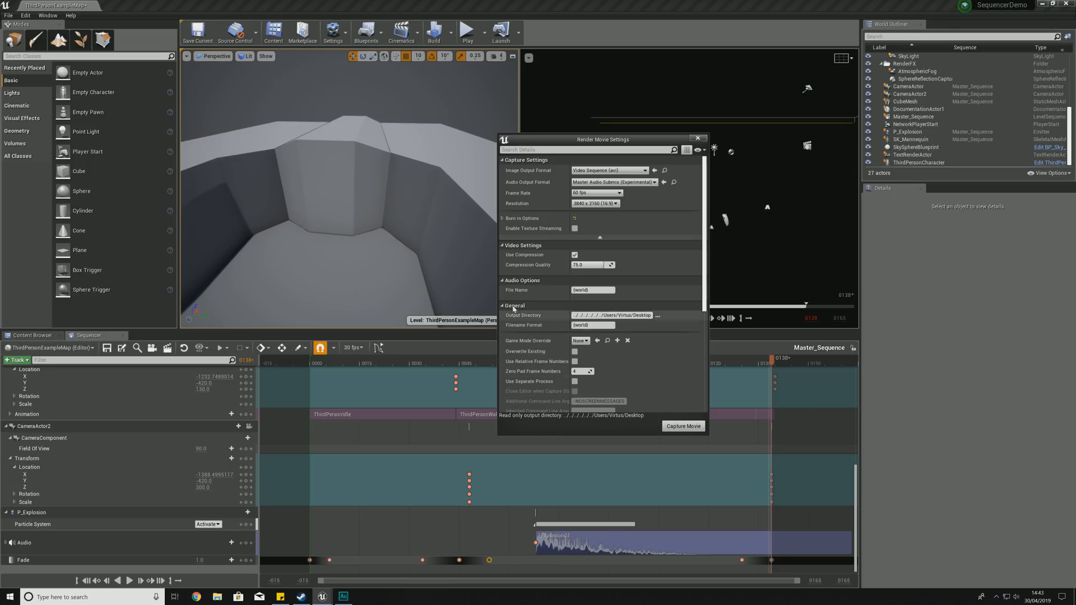
Close the Render Movie Settings window and reopen it for Master_Sequence
scroll(624, 273, down, 1)
mouse_move(322, 597)
click(358, 573)
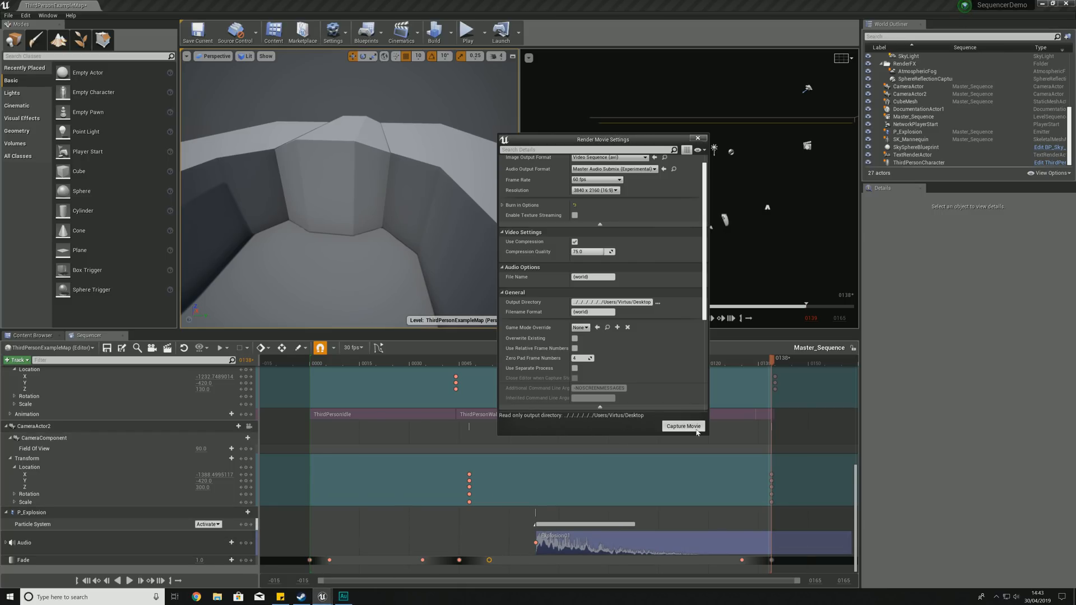
click(695, 140)
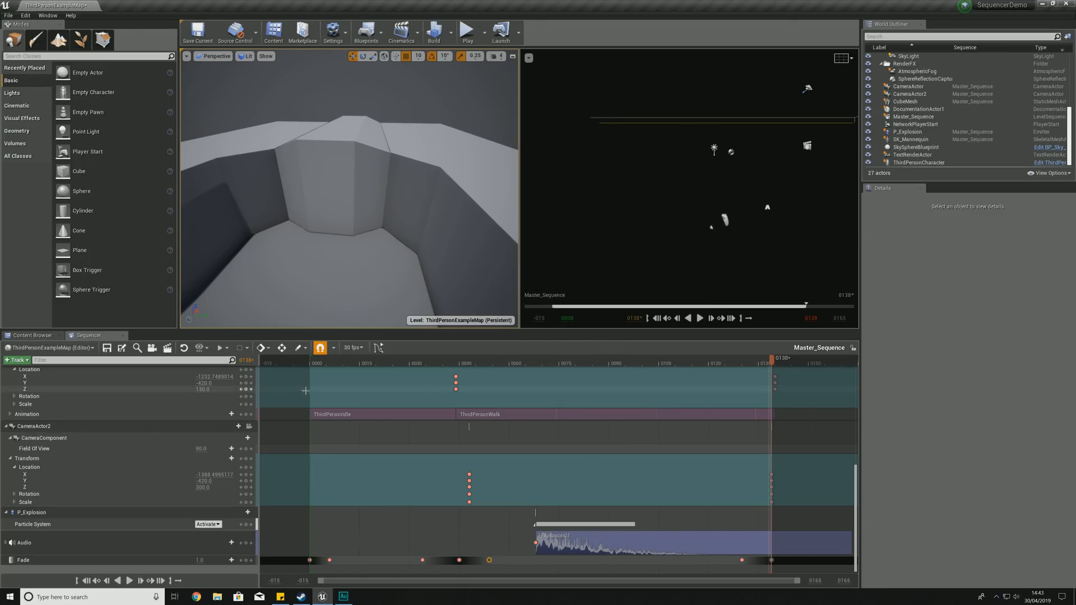
click(170, 350)
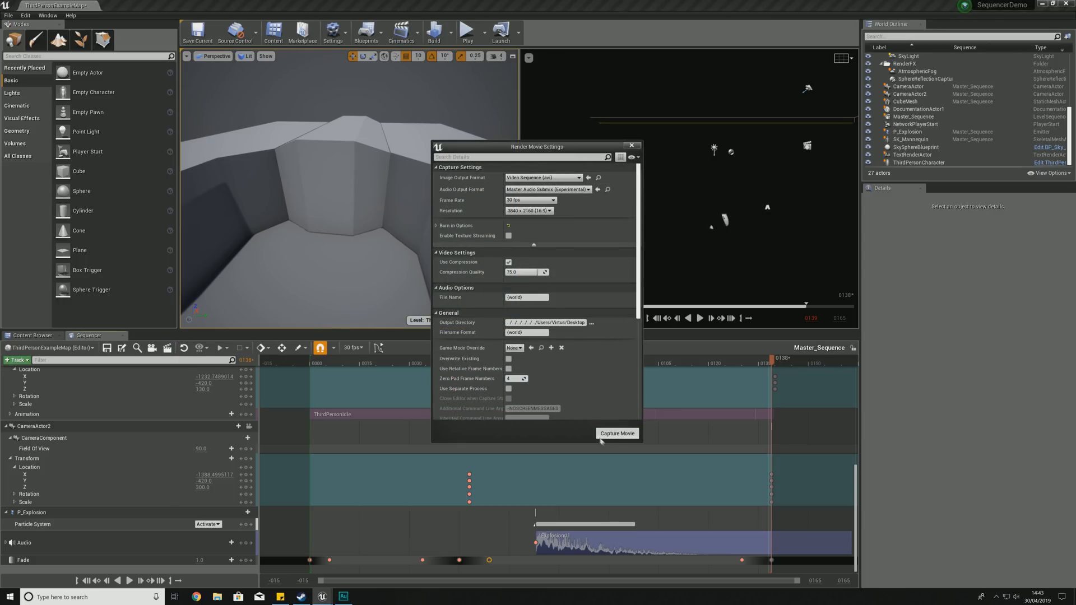
Set the movie's output directory to Documents > Unreal Projects > SequencerDemo > Saved > VideoCaptures
click(591, 324)
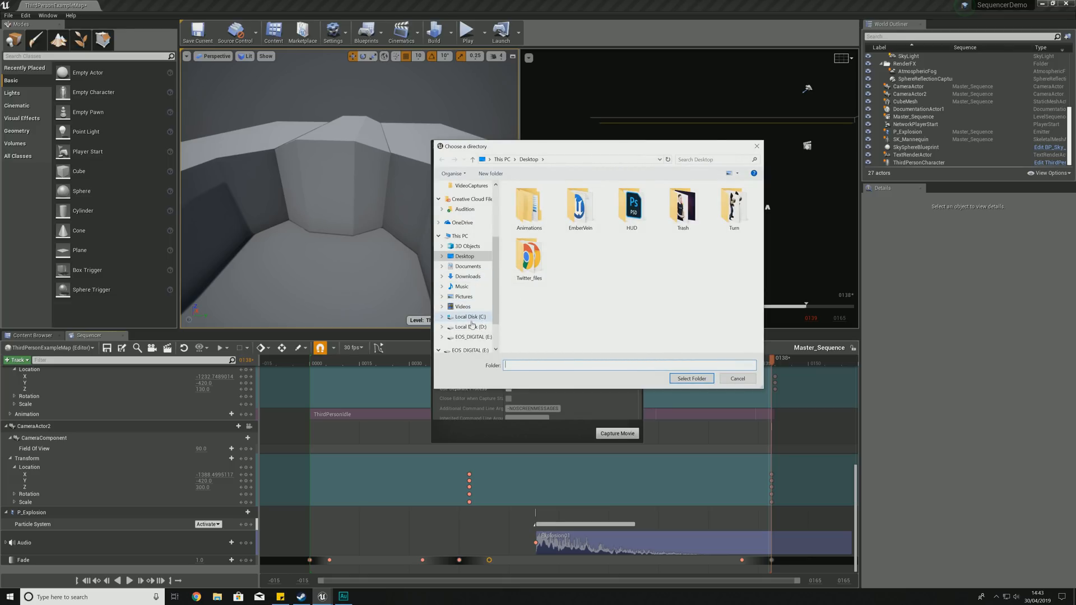
click(470, 267)
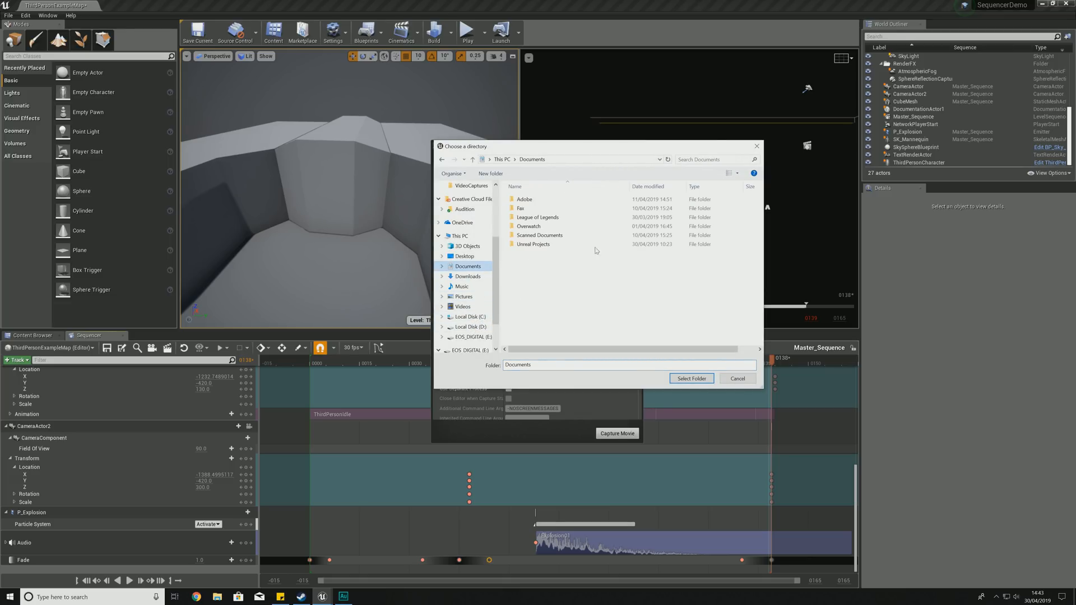
double_click(555, 244)
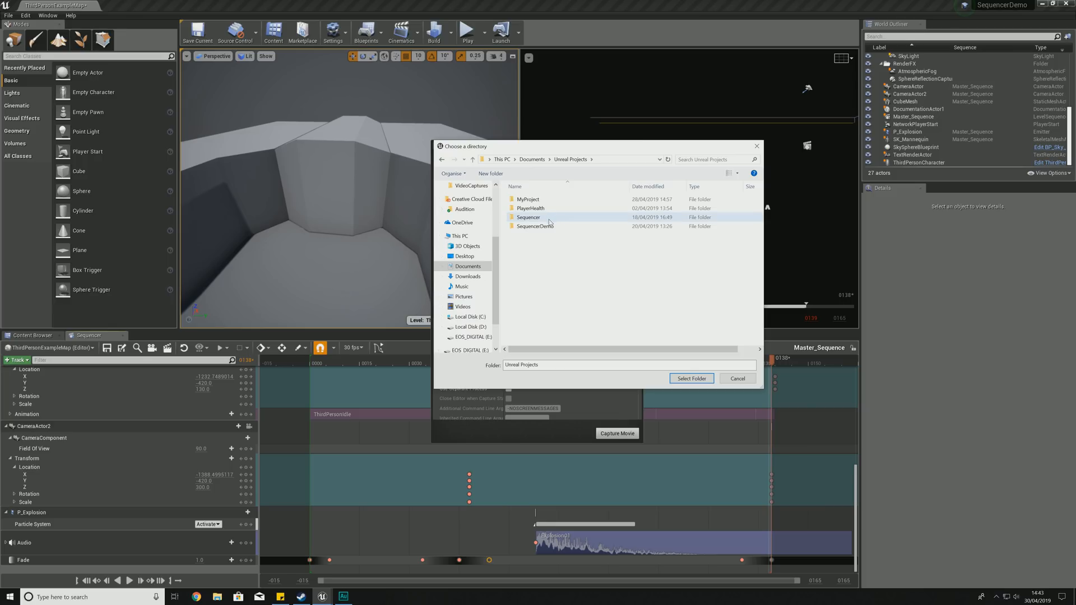
double_click(535, 226)
double_click(530, 225)
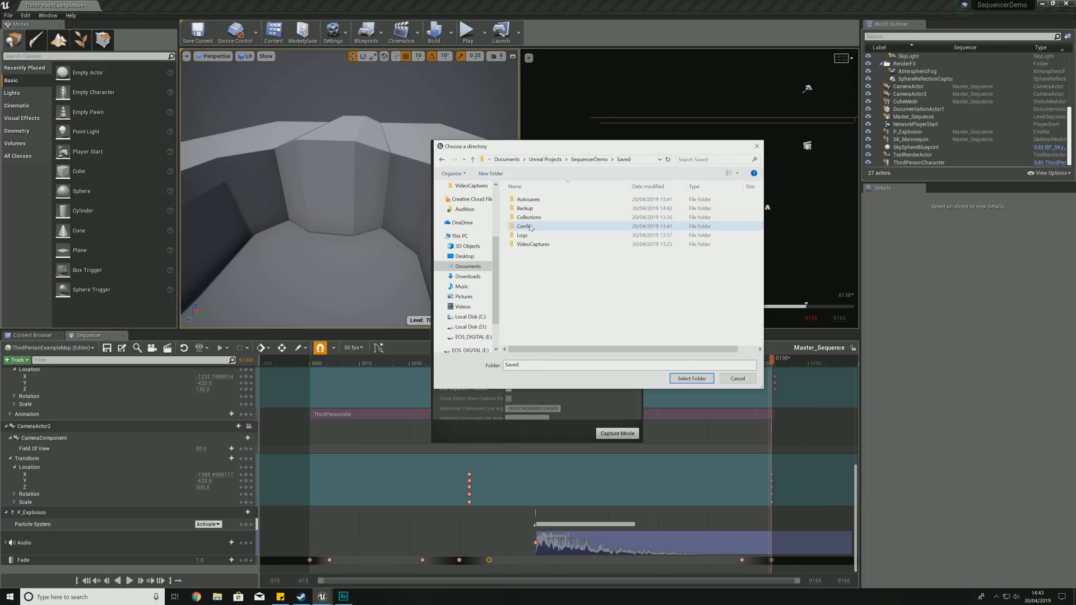
double_click(534, 244)
key(Return)
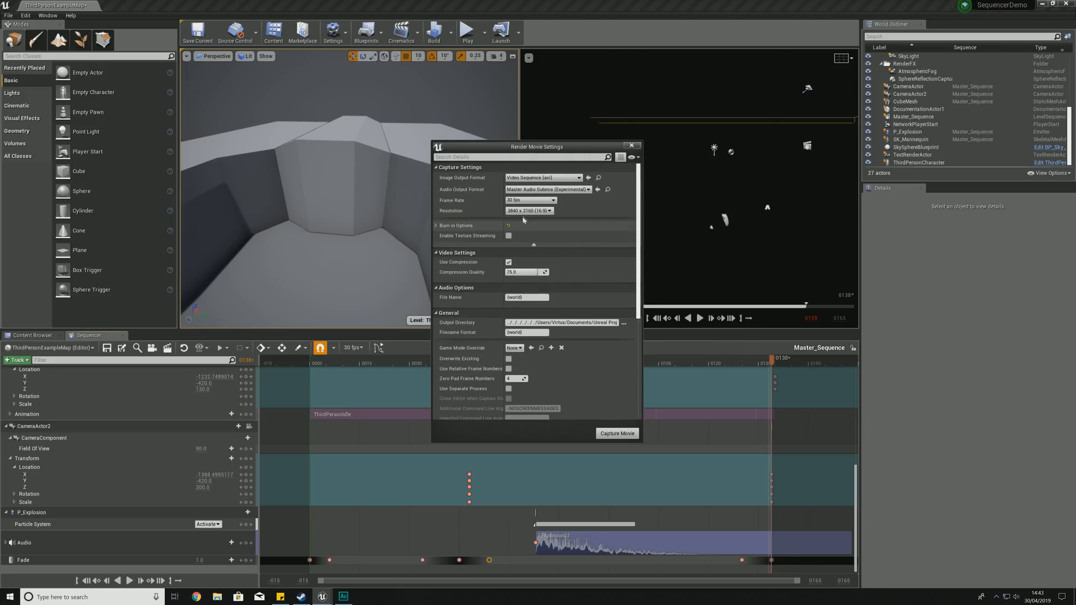
Capture the movie, saving both Master_Sequence and ThirdPersonExampleMap before the render starts
click(626, 434)
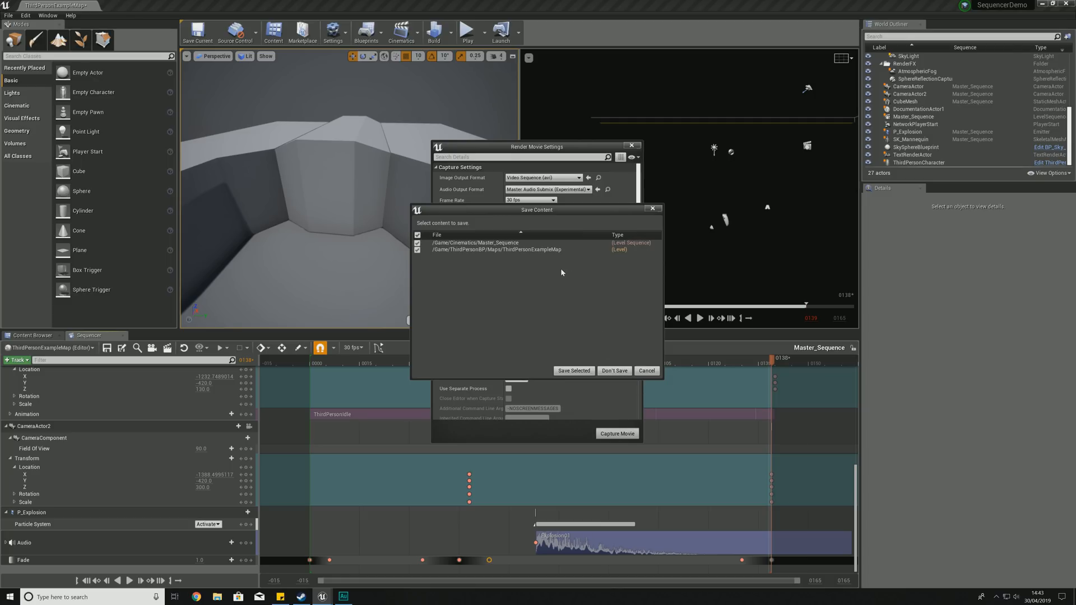
drag(551, 211, 718, 287)
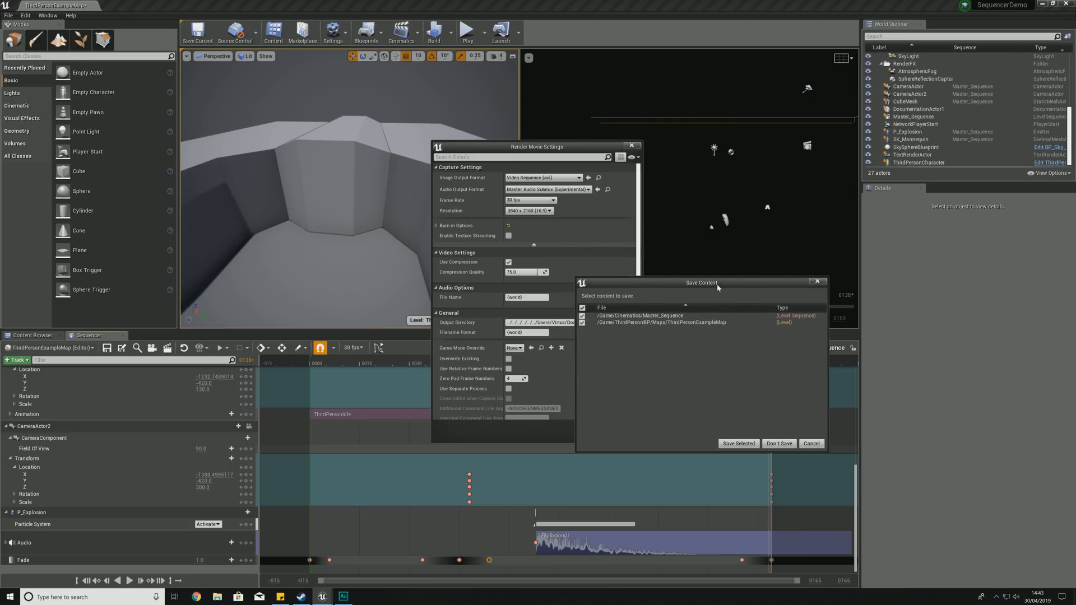
click(732, 446)
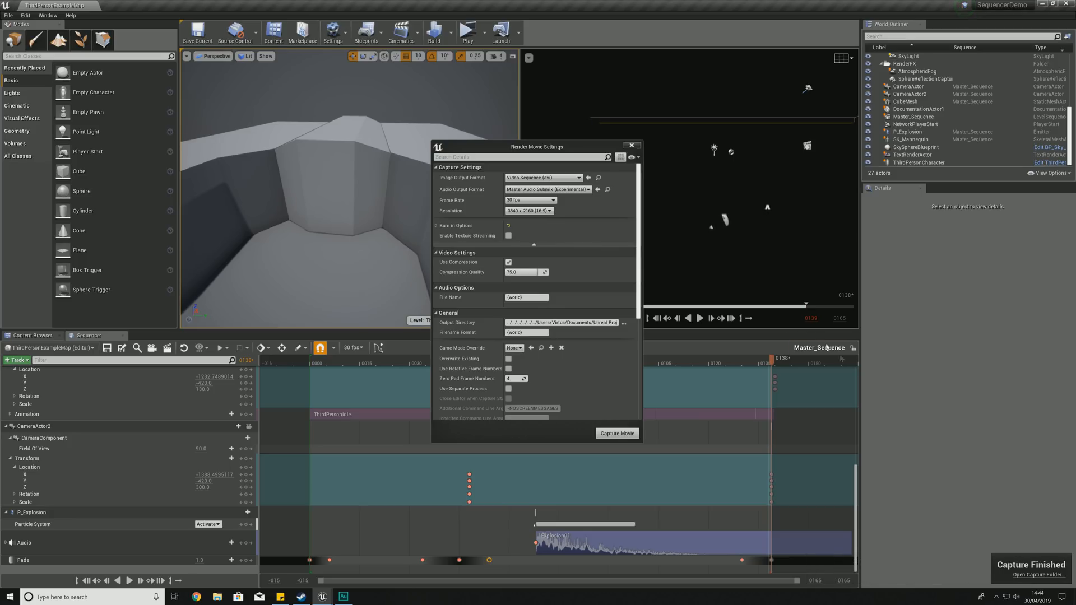
Open the capture folder and play the rendered video ThirdPersonExampleMap_(7), reopening it in full screen
click(1021, 572)
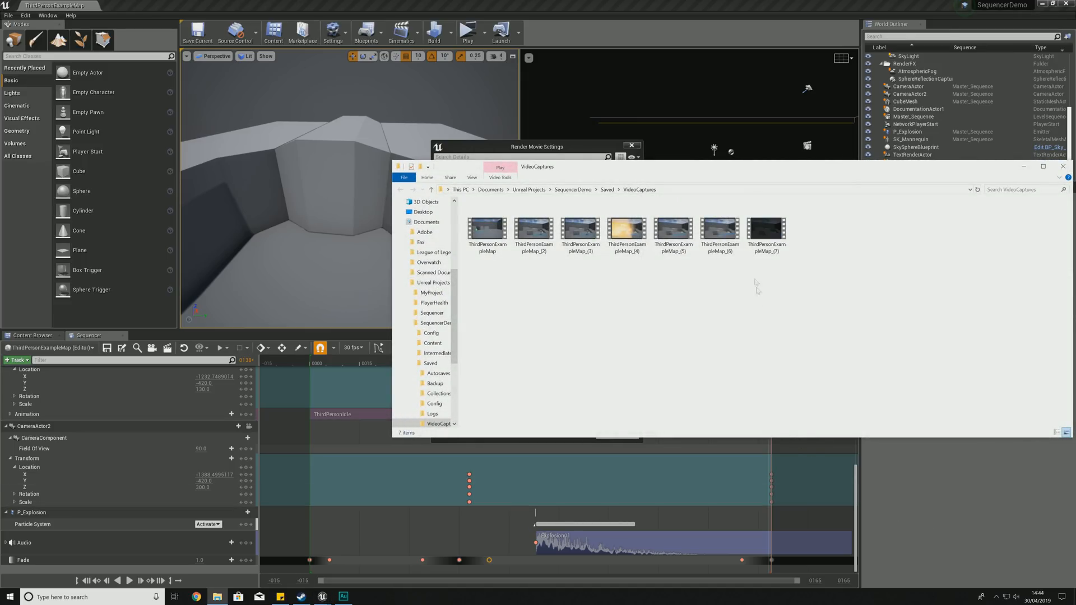
click(769, 228)
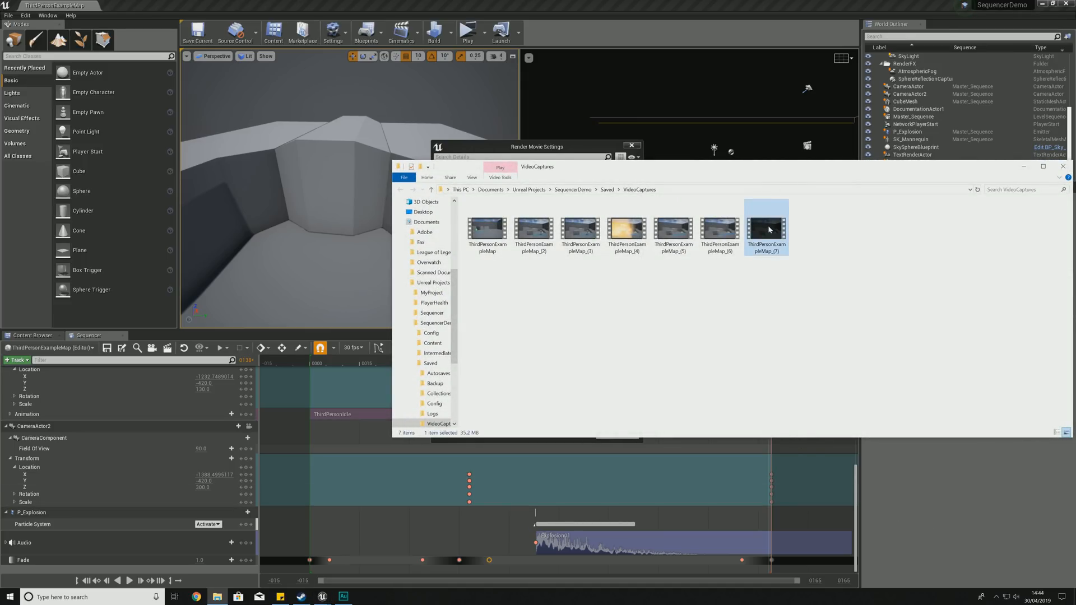
double_click(768, 225)
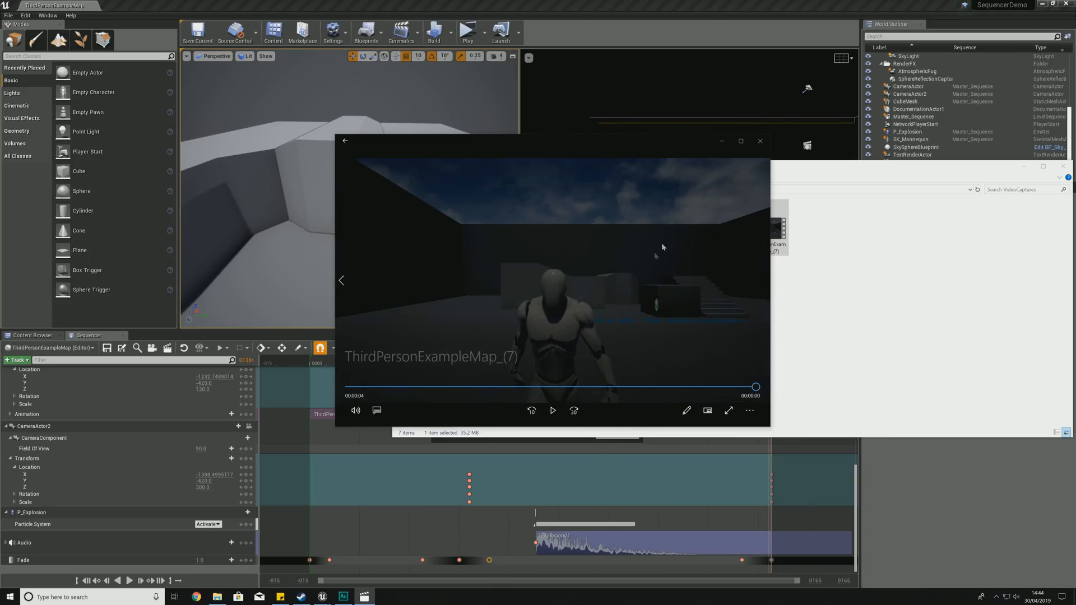
click(760, 141)
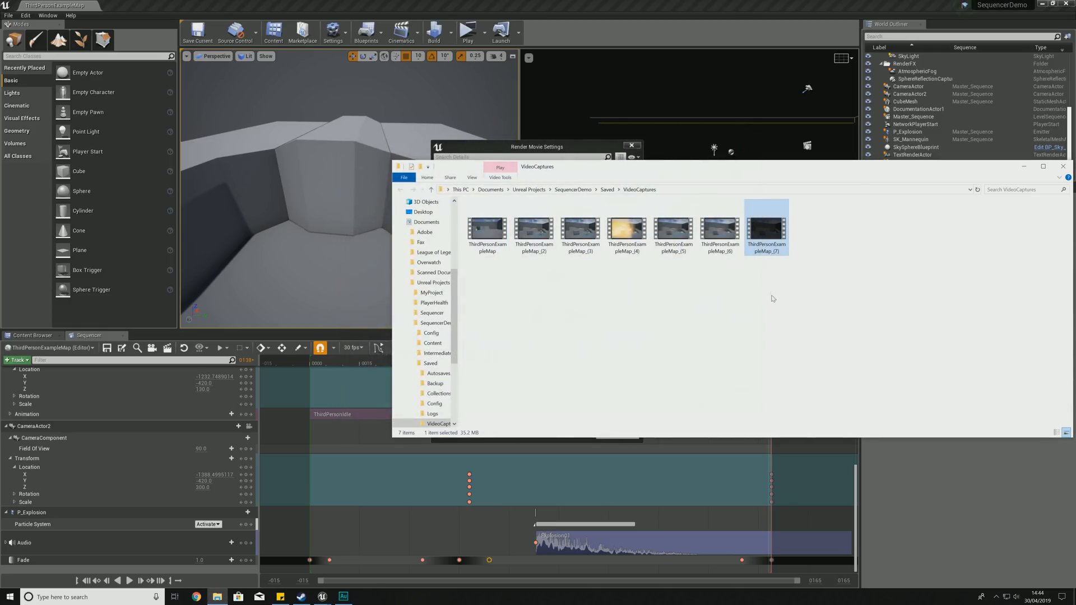
double_click(778, 245)
double_click(591, 294)
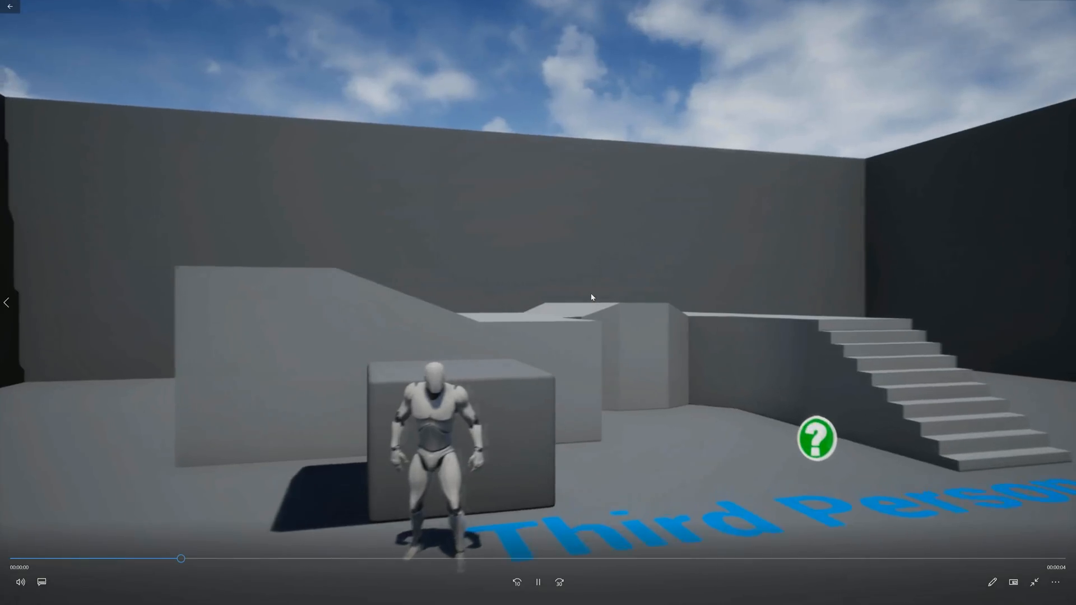